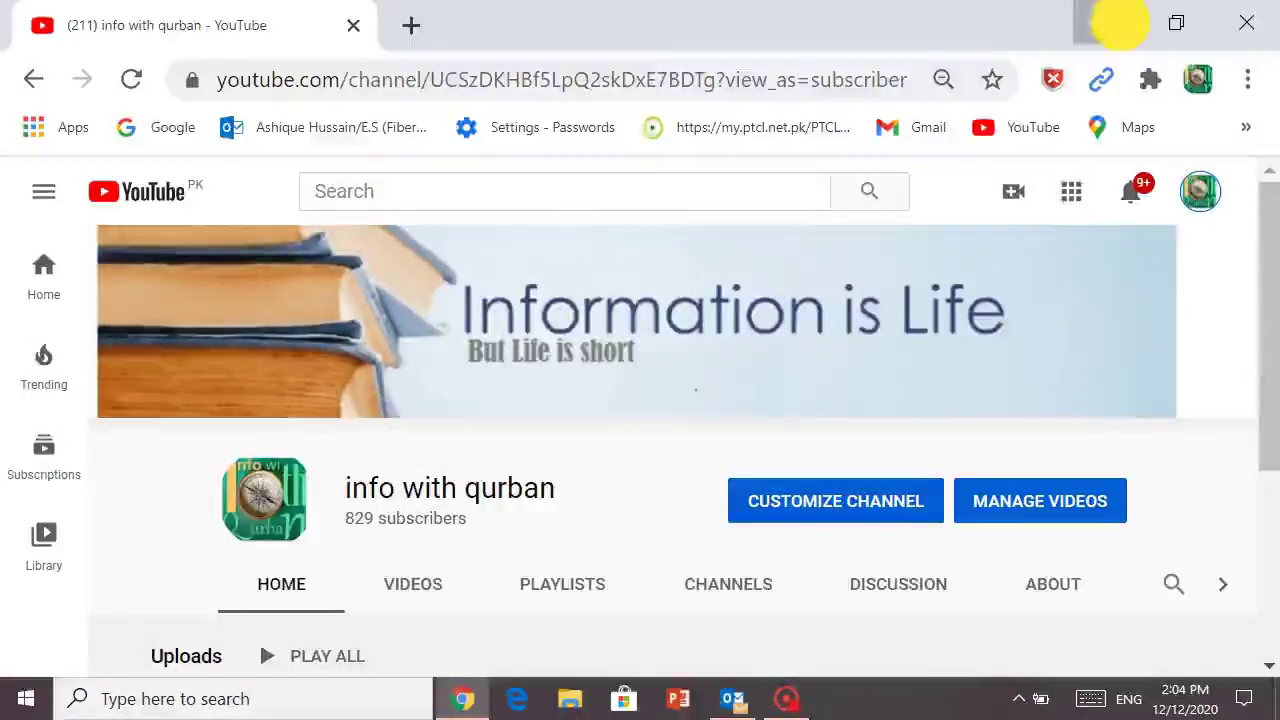
Switch to PowerPoint and create a new presentation from the Vapor Trail theme.
click(1107, 22)
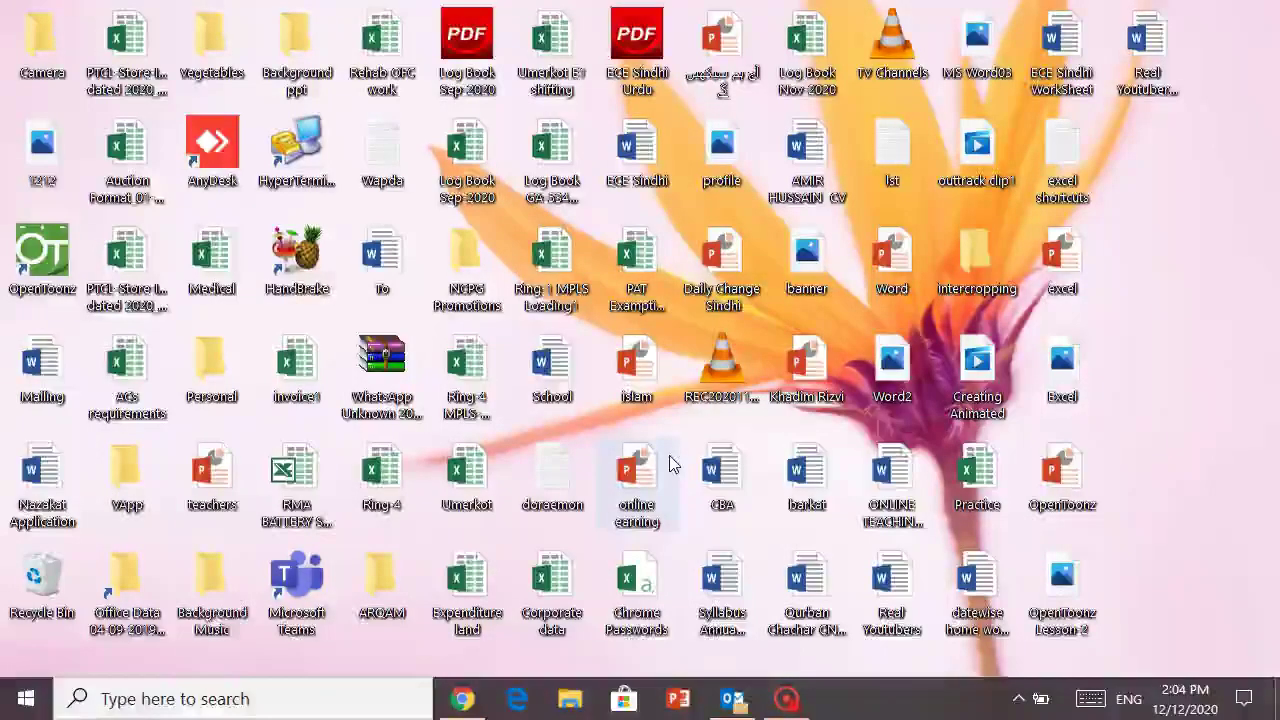
click(680, 700)
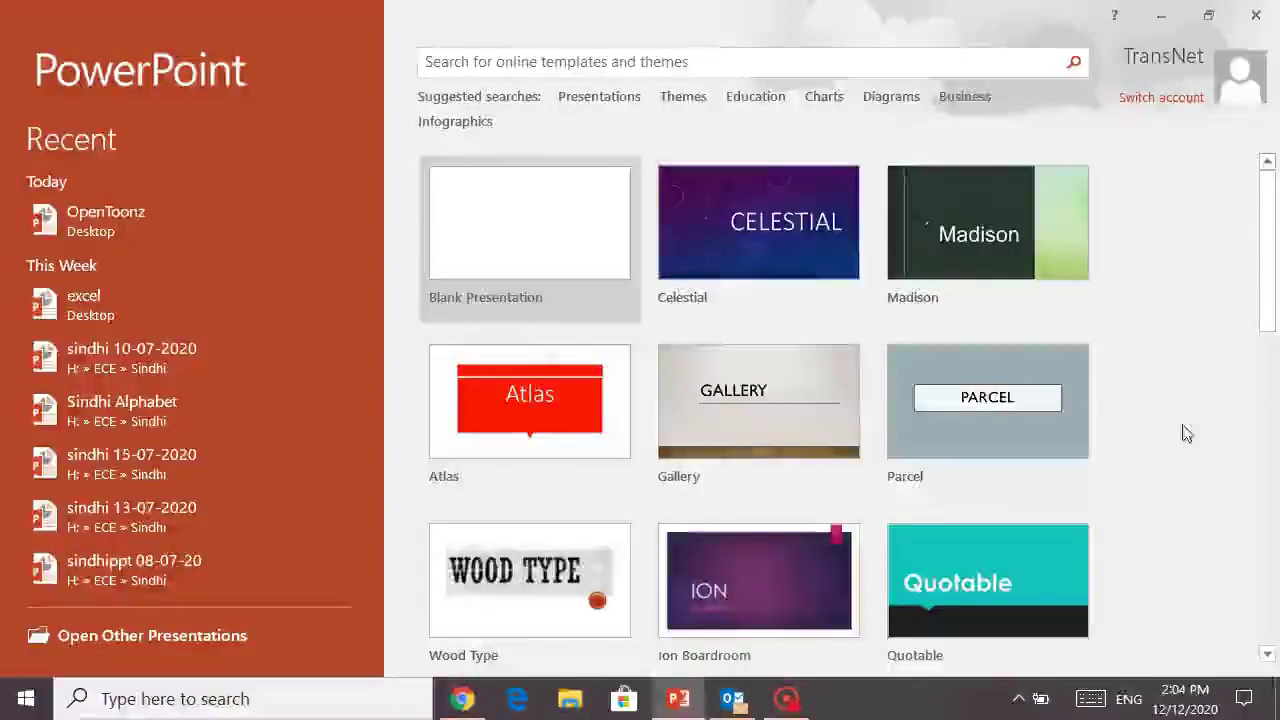
click(1268, 472)
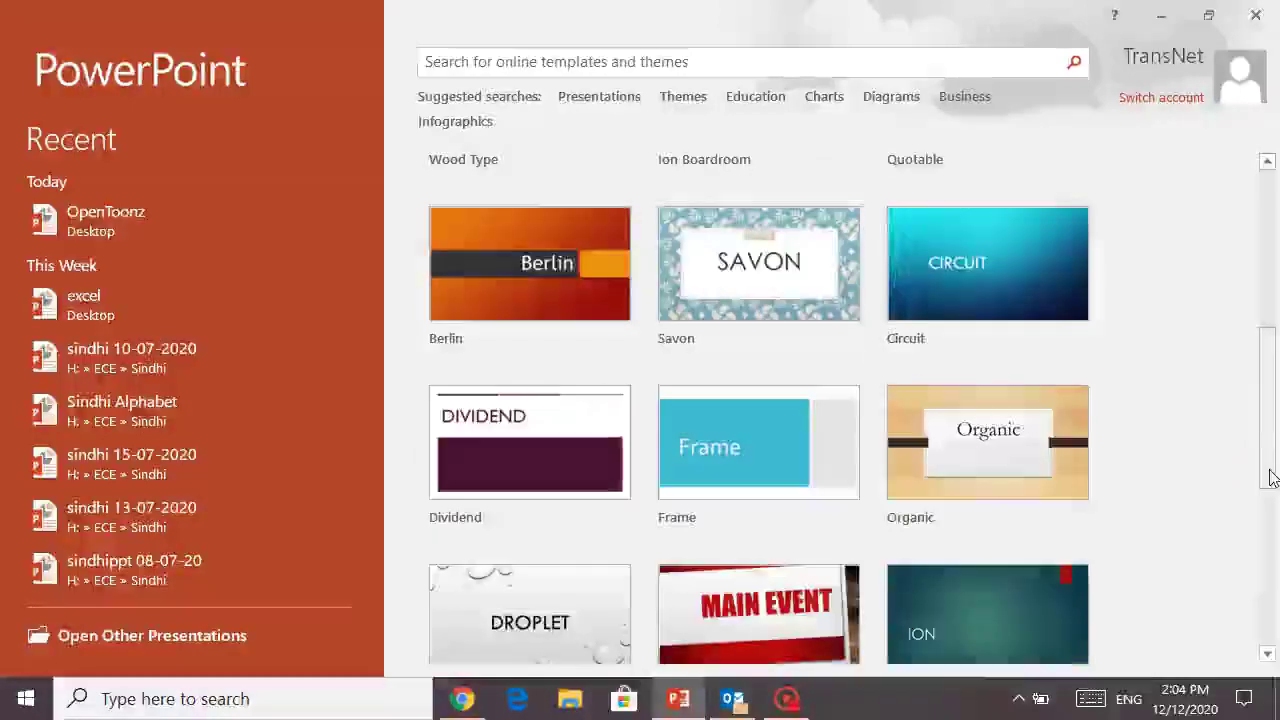
scroll(1260, 494, down, 5)
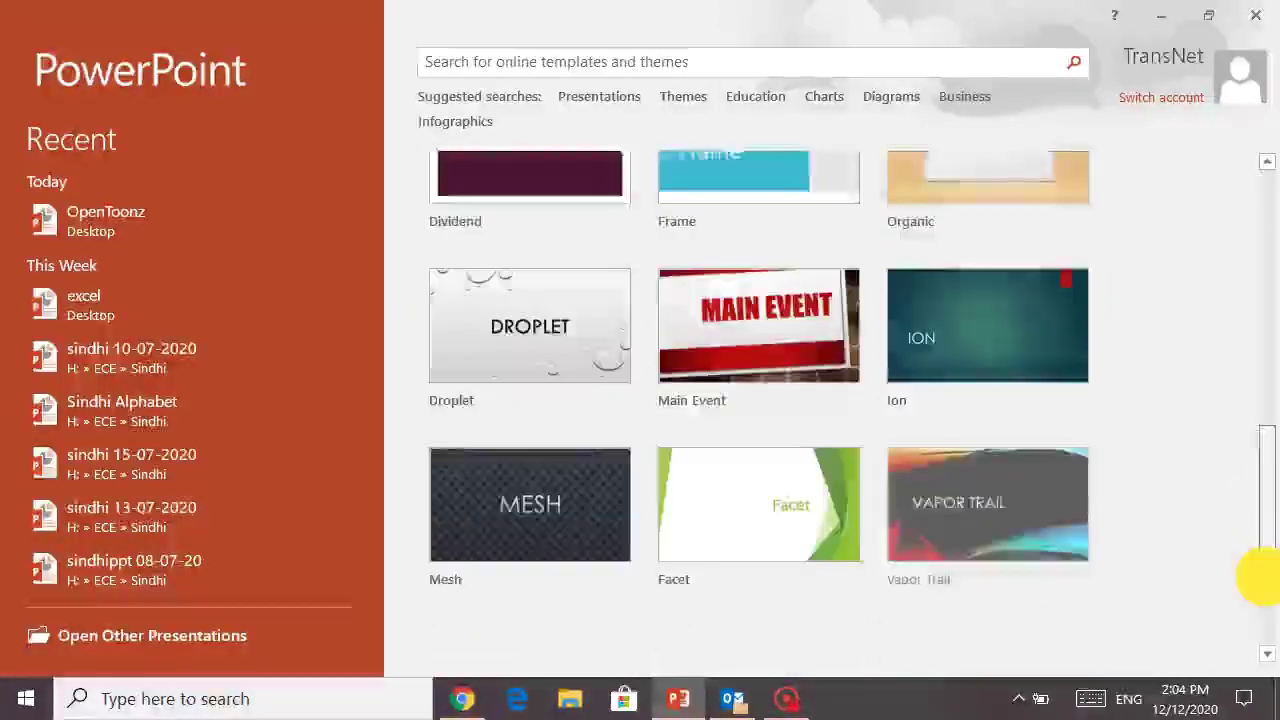
scroll(1251, 575, up, 1)
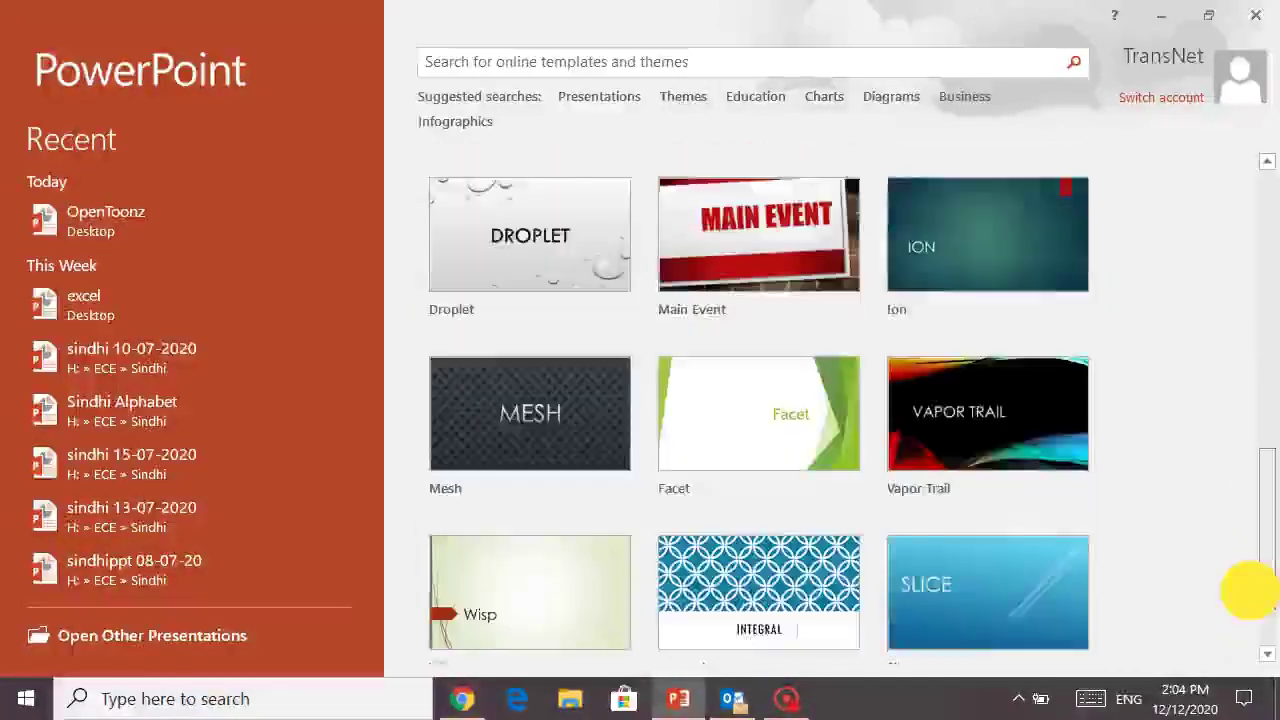
click(986, 420)
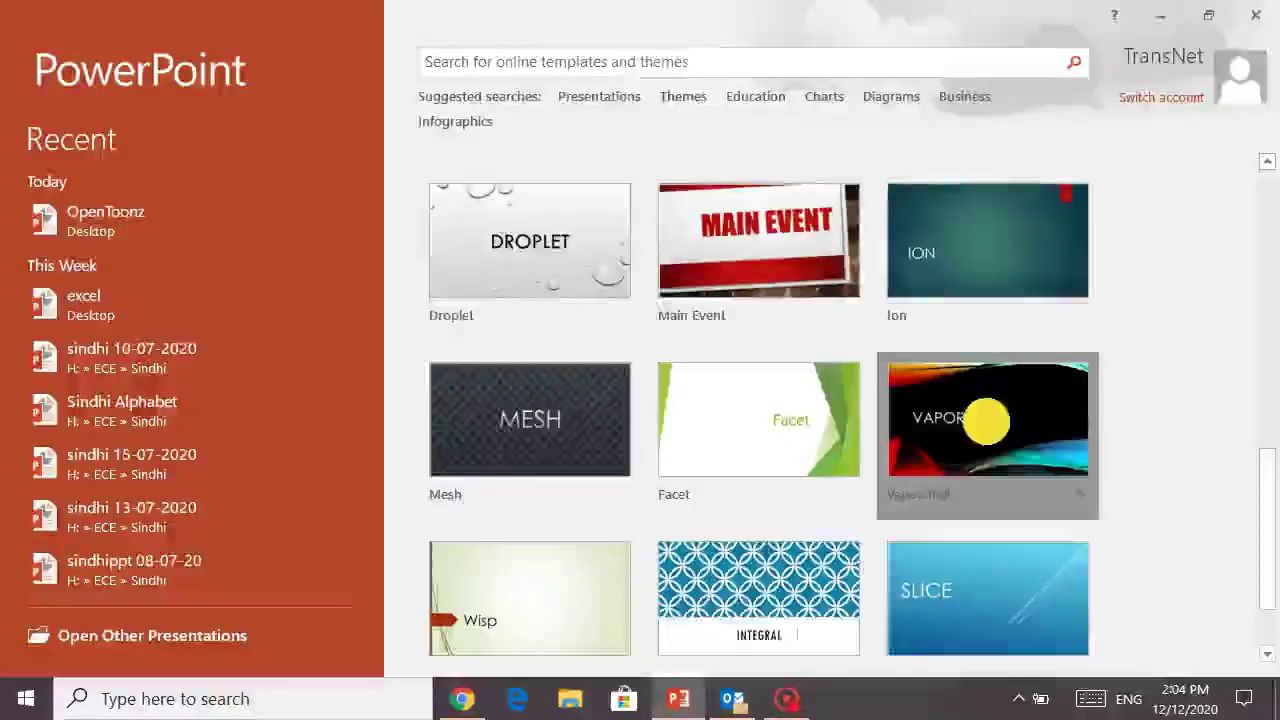
click(760, 497)
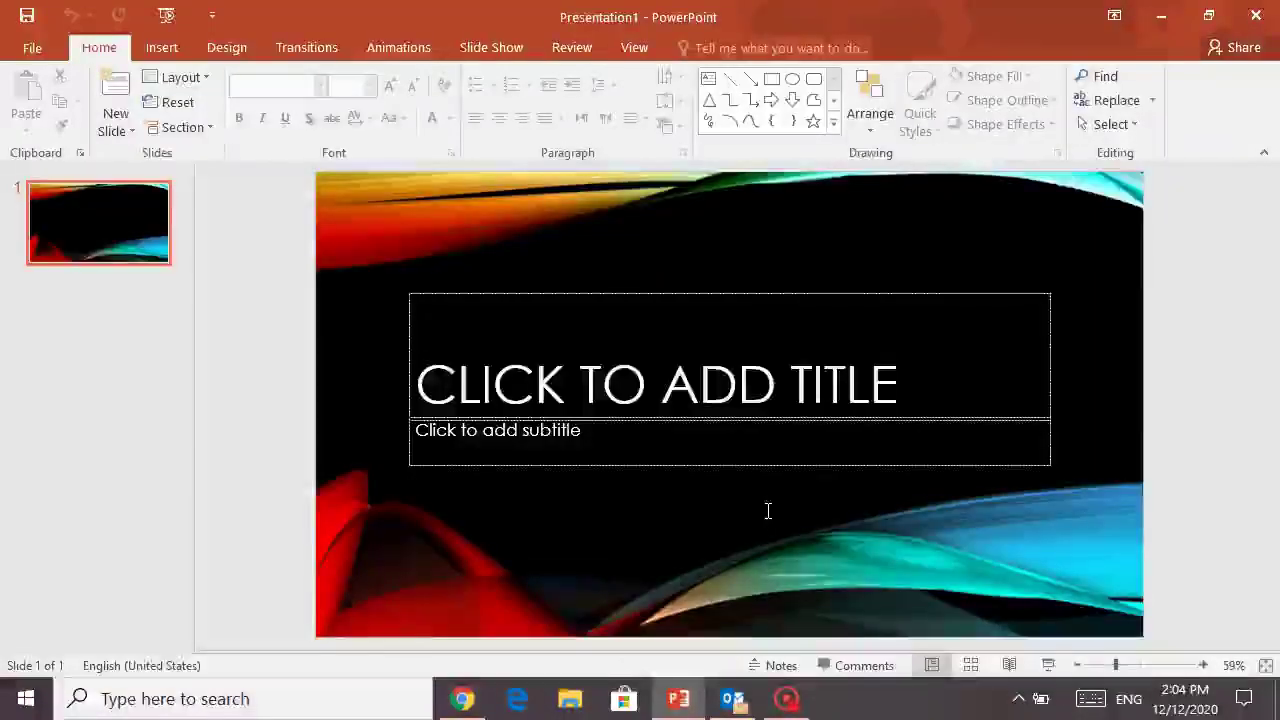
Enter "MY YOUTUBE CHANNEL" as the title of the first slide.
click(682, 397)
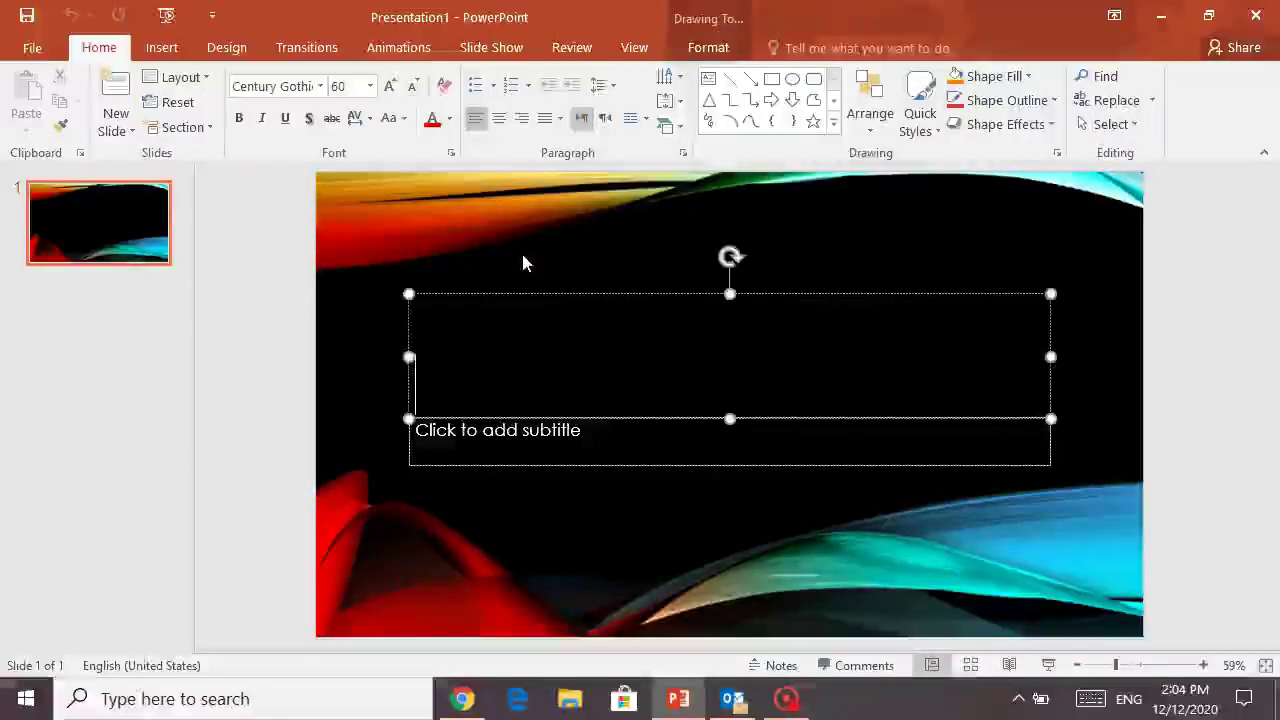
text(MY)
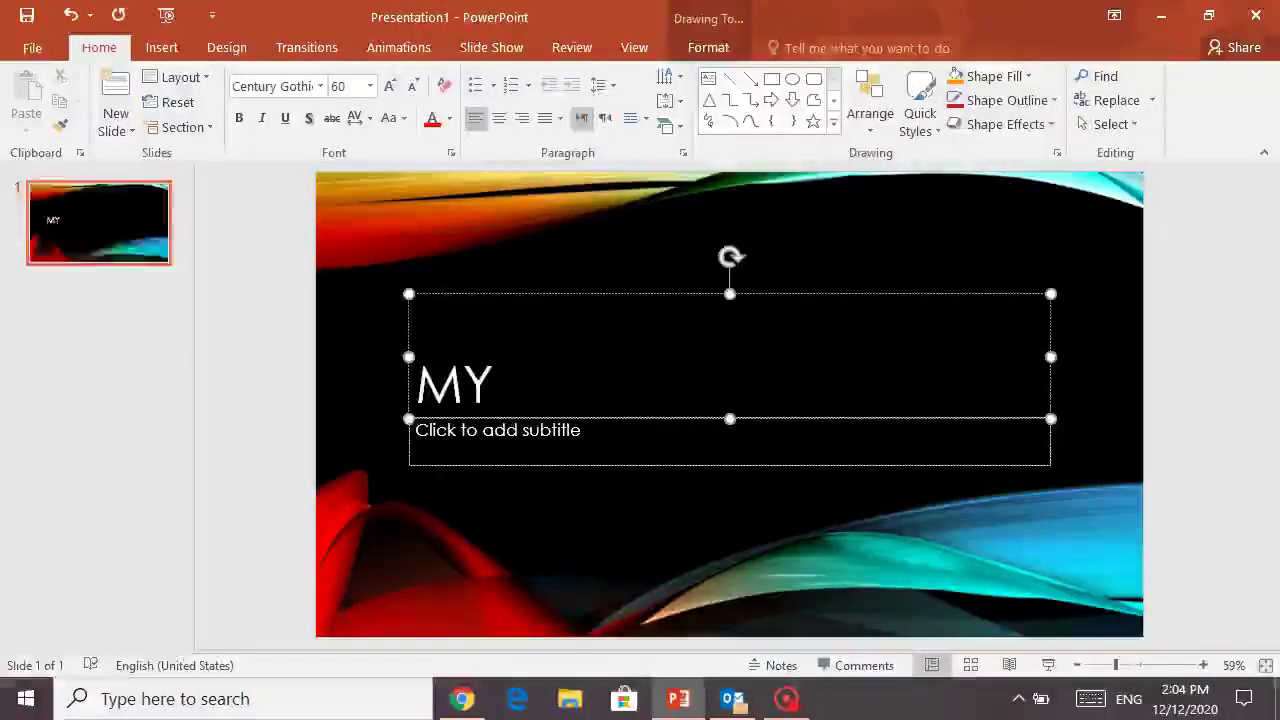
text( YOUTUB)
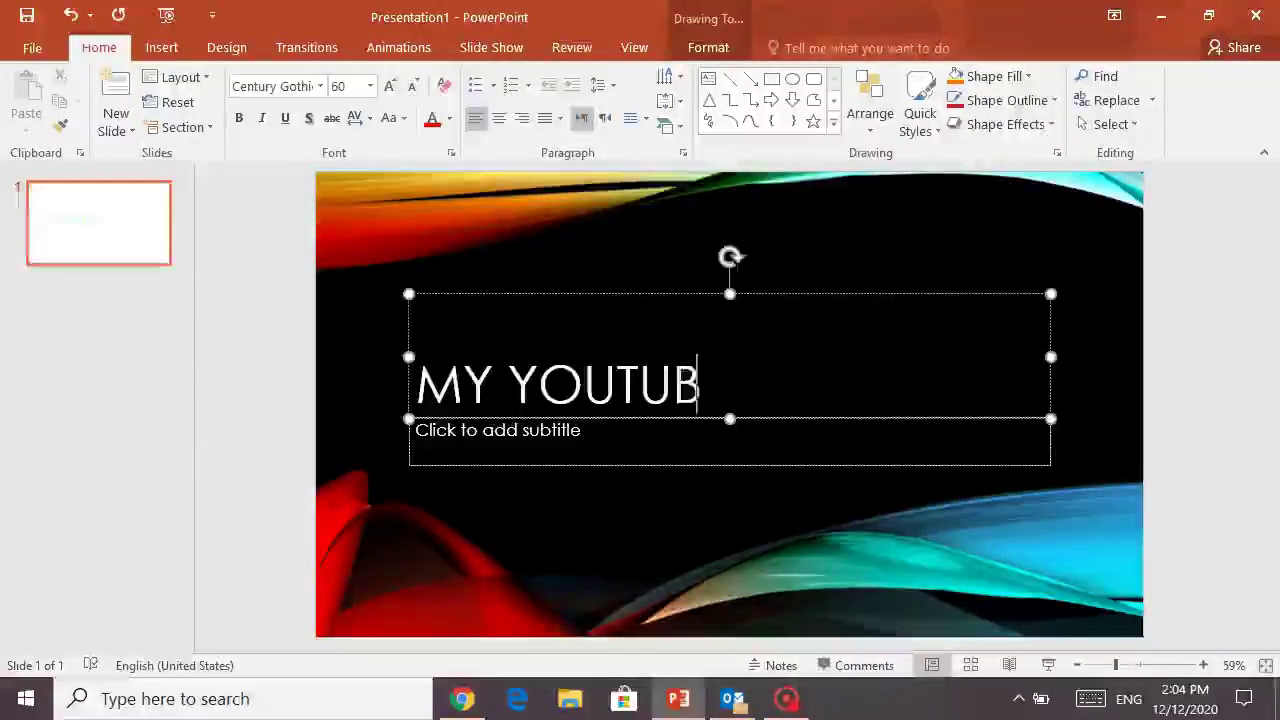
text(E A)
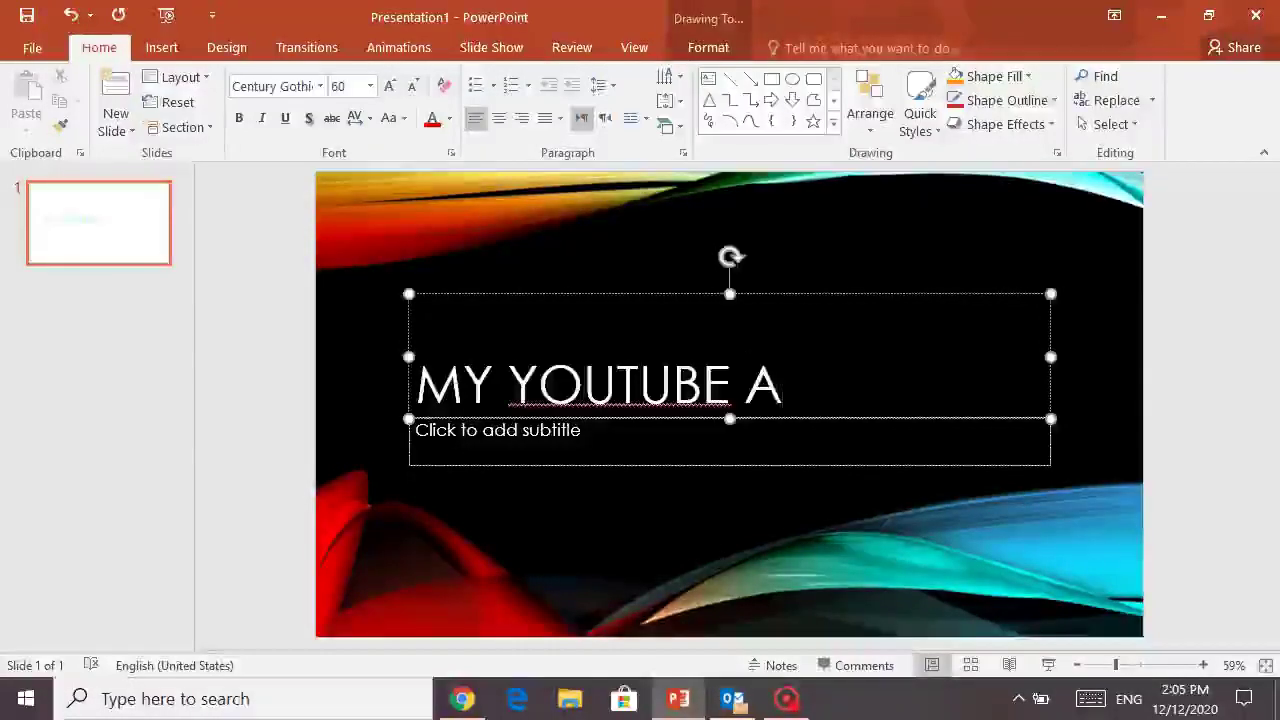
key(BackSpace)
text(CHANNEL)
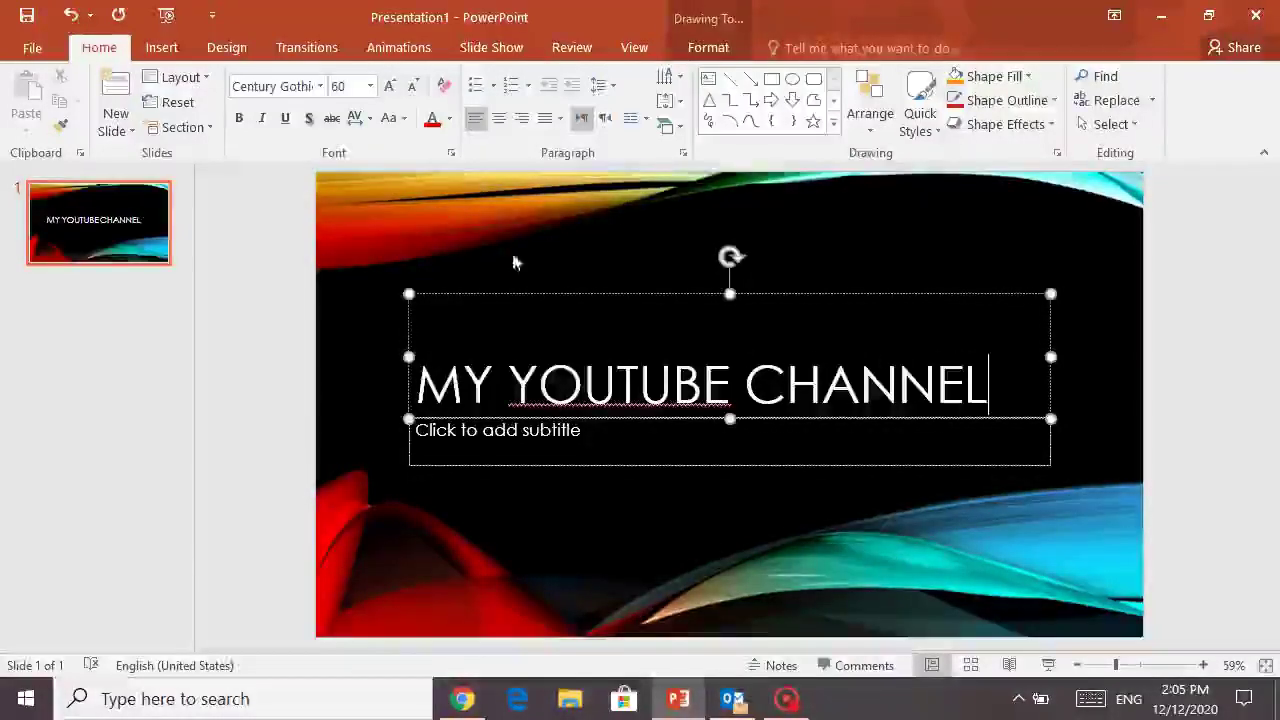
Enter "BANNER" as the subtitle of the first slide.
click(522, 449)
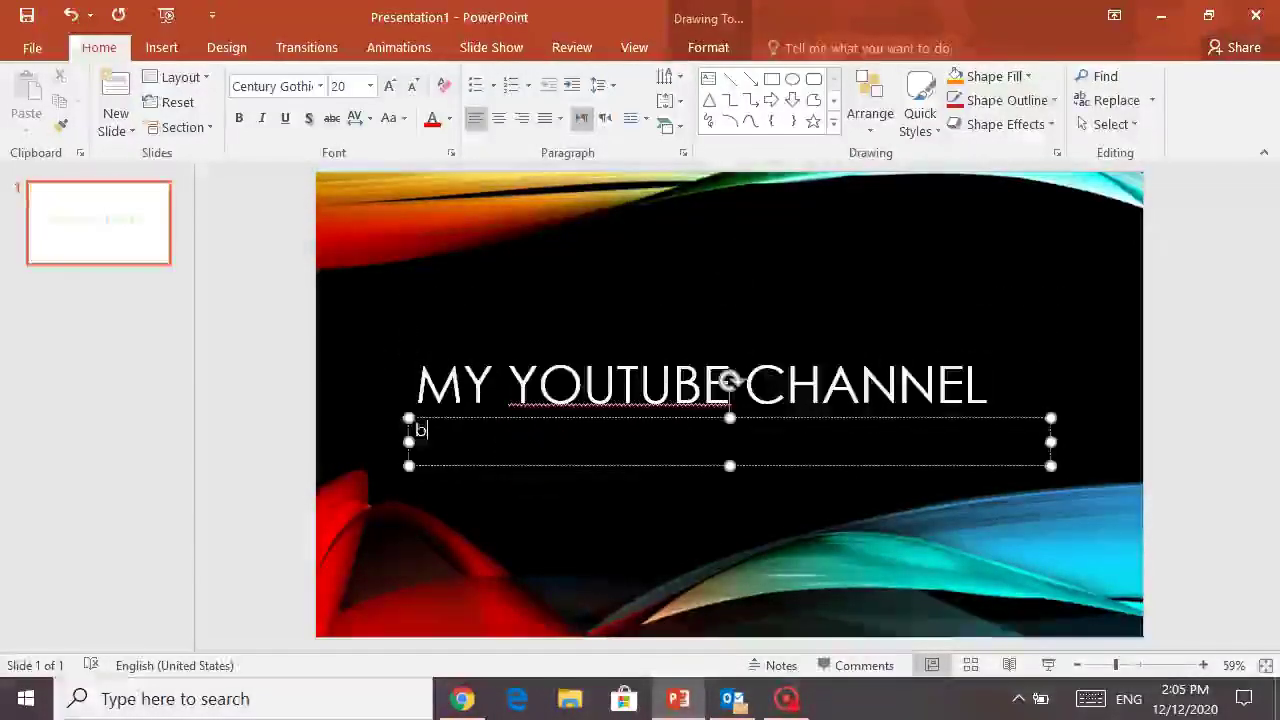
text(BANNER)
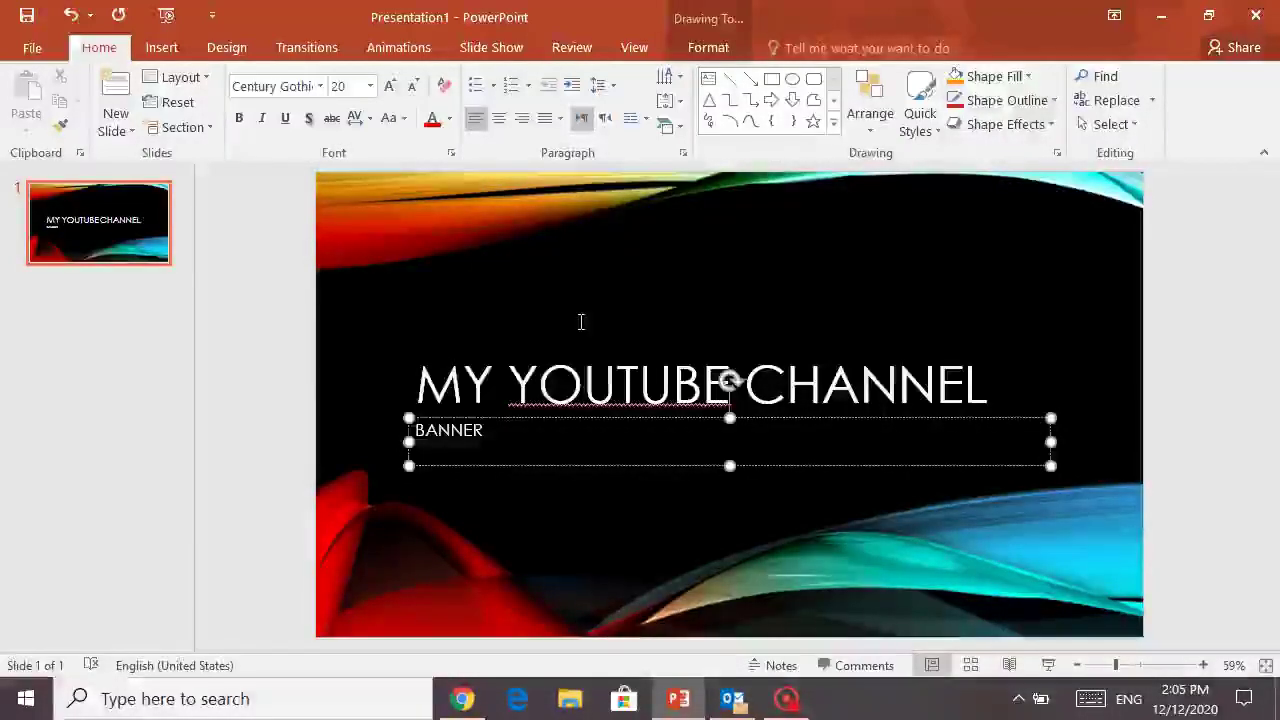
click(580, 321)
click(720, 537)
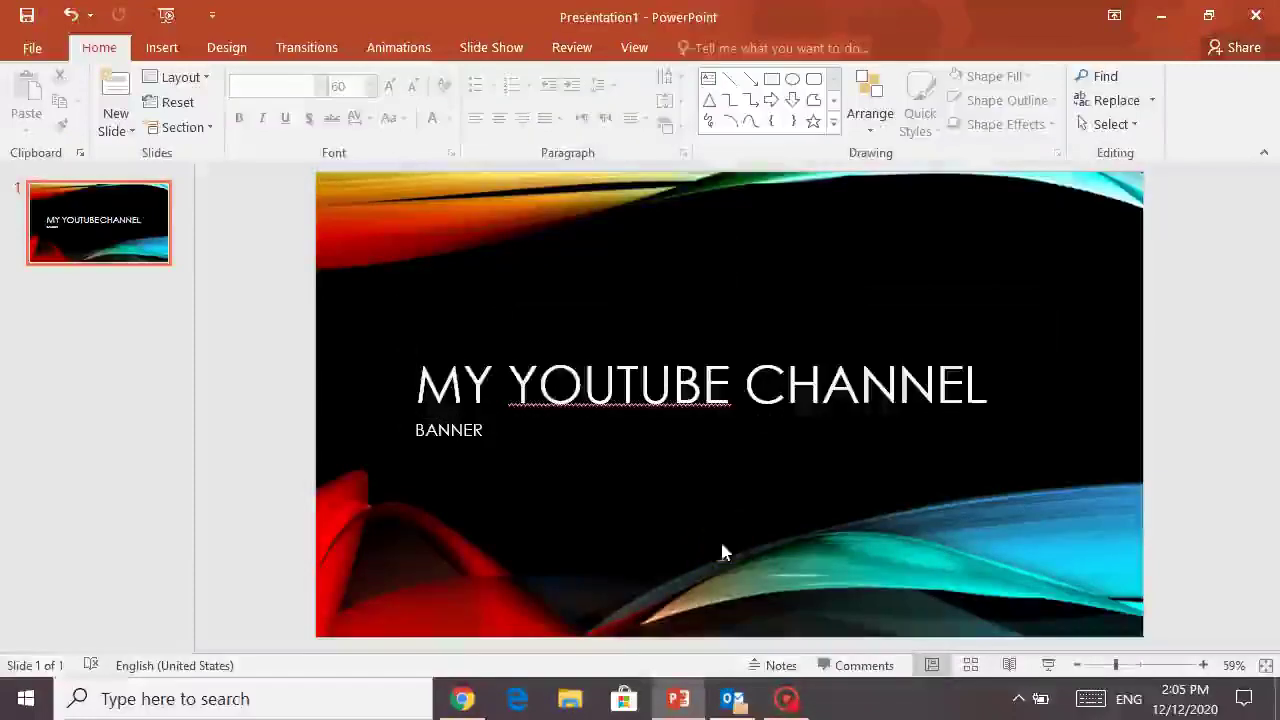
click(161, 48)
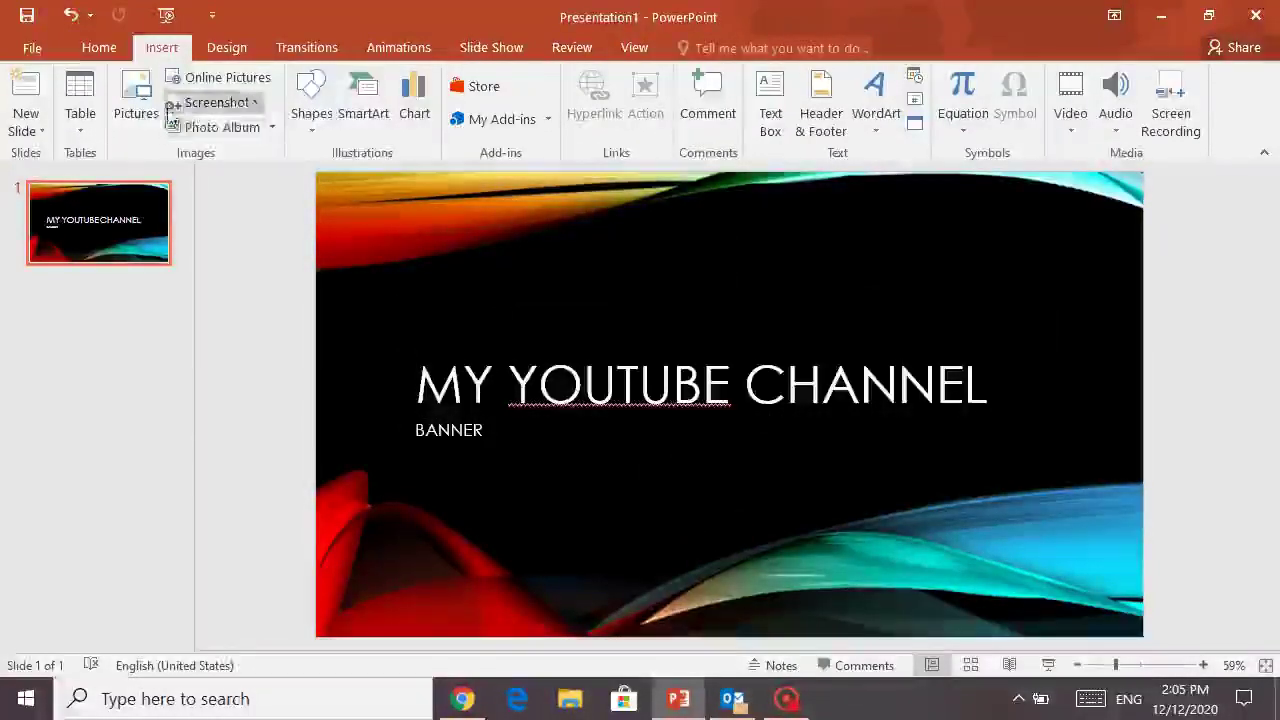
click(140, 110)
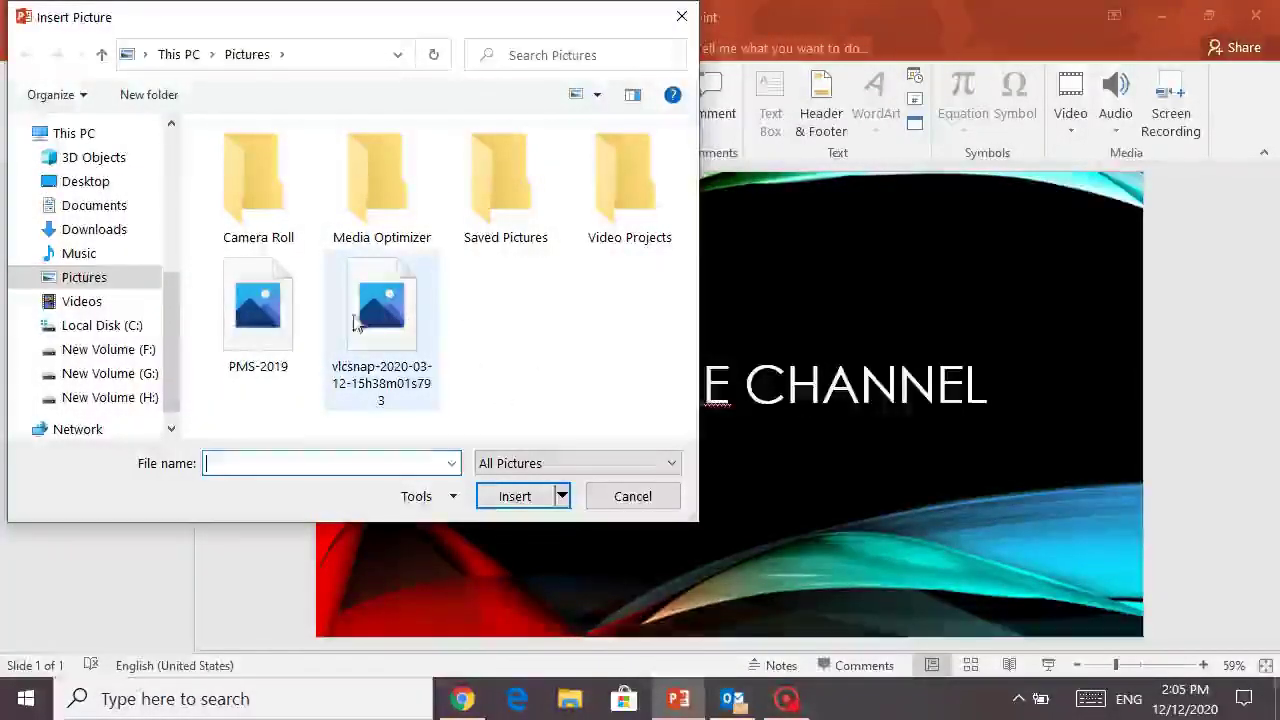
click(505, 305)
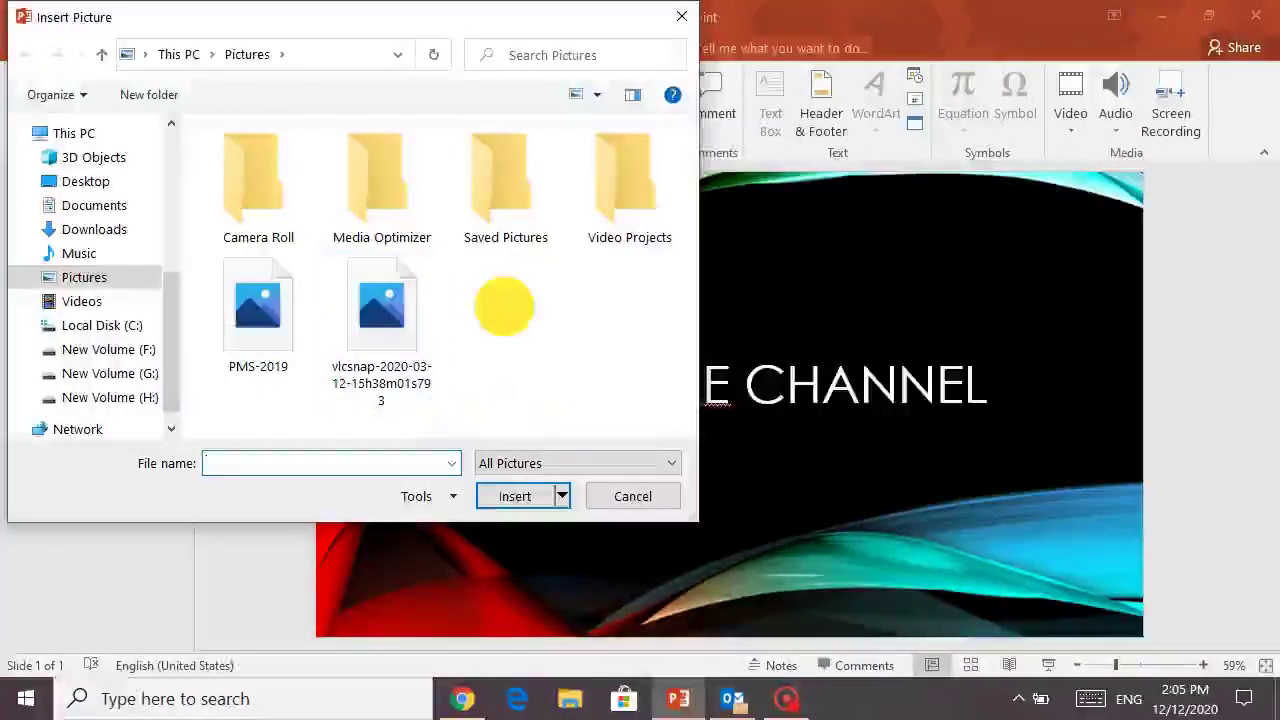
click(632, 497)
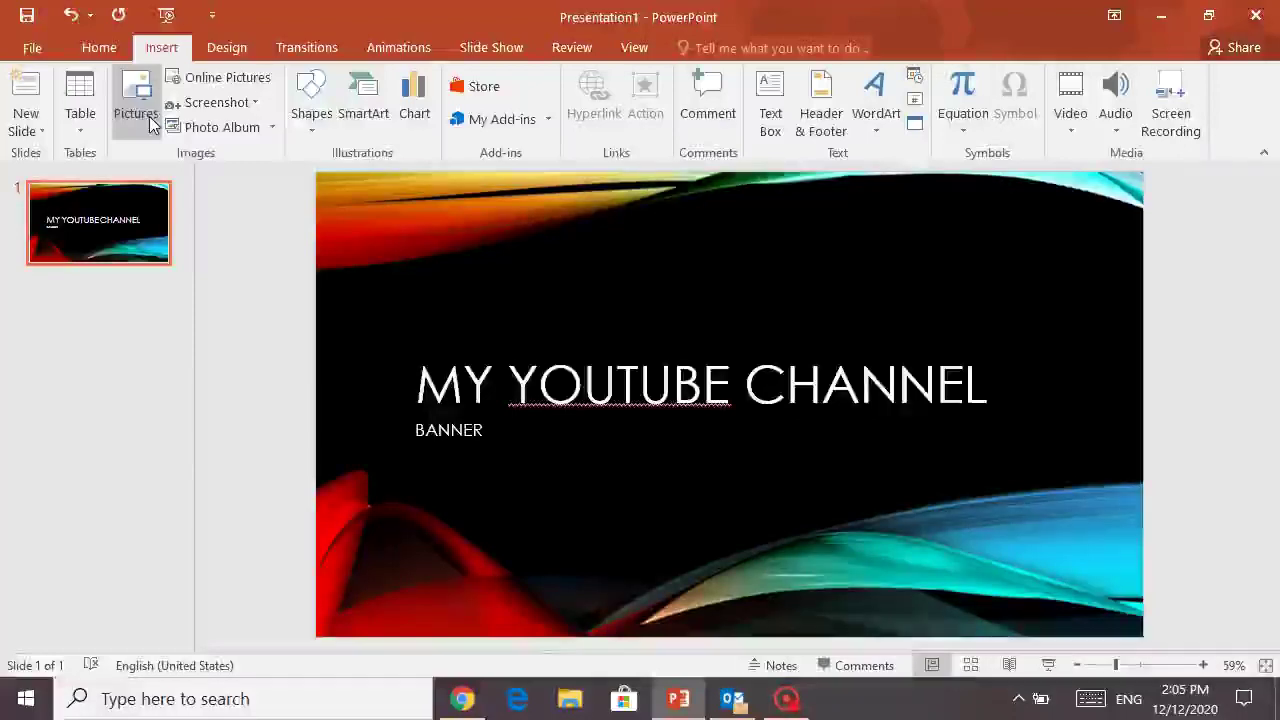
click(147, 116)
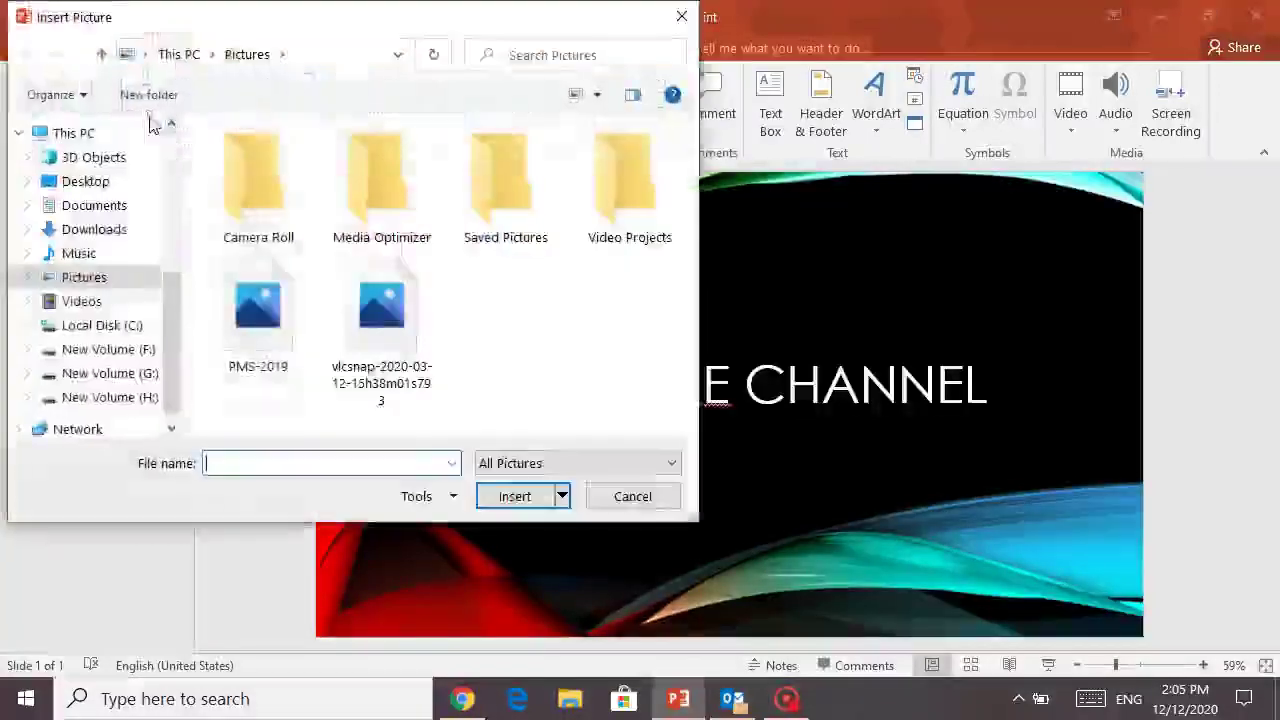
click(678, 20)
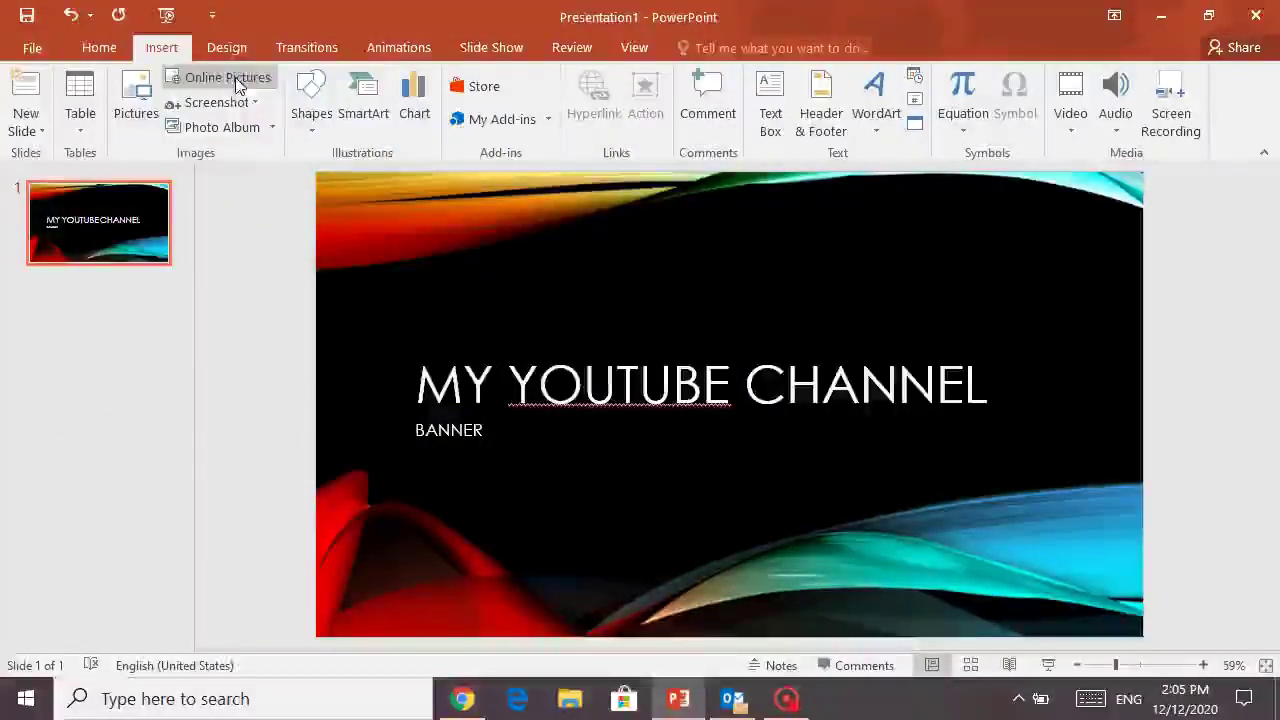
Insert the online picture of red apples hanging among green leaves from the Apples category of Bing Image Search.
click(234, 80)
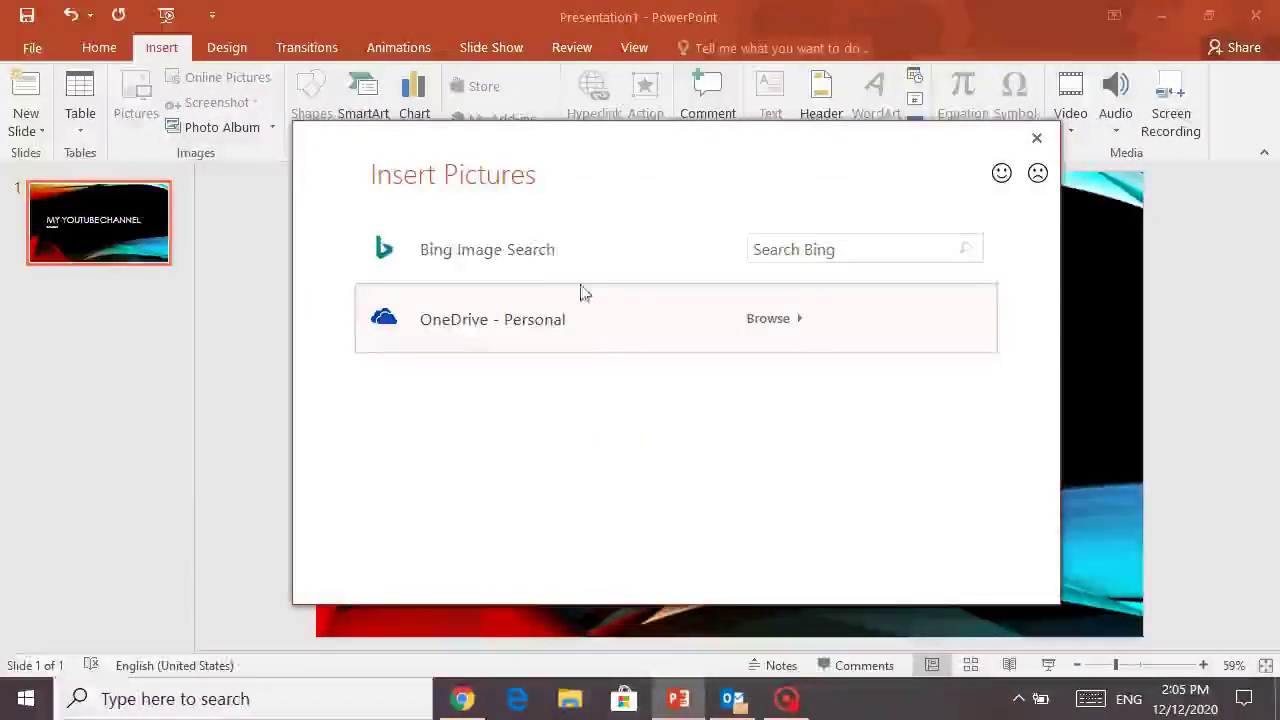
click(509, 251)
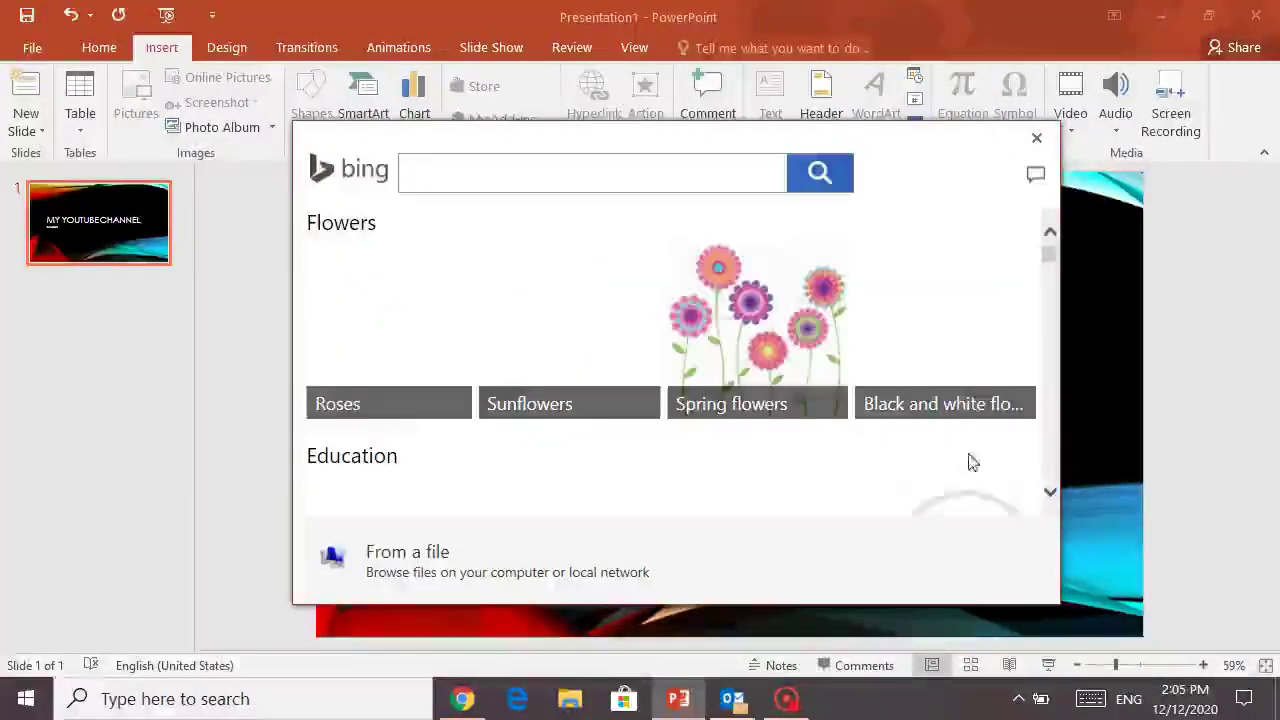
click(1050, 491)
scroll(1054, 489, down, 5)
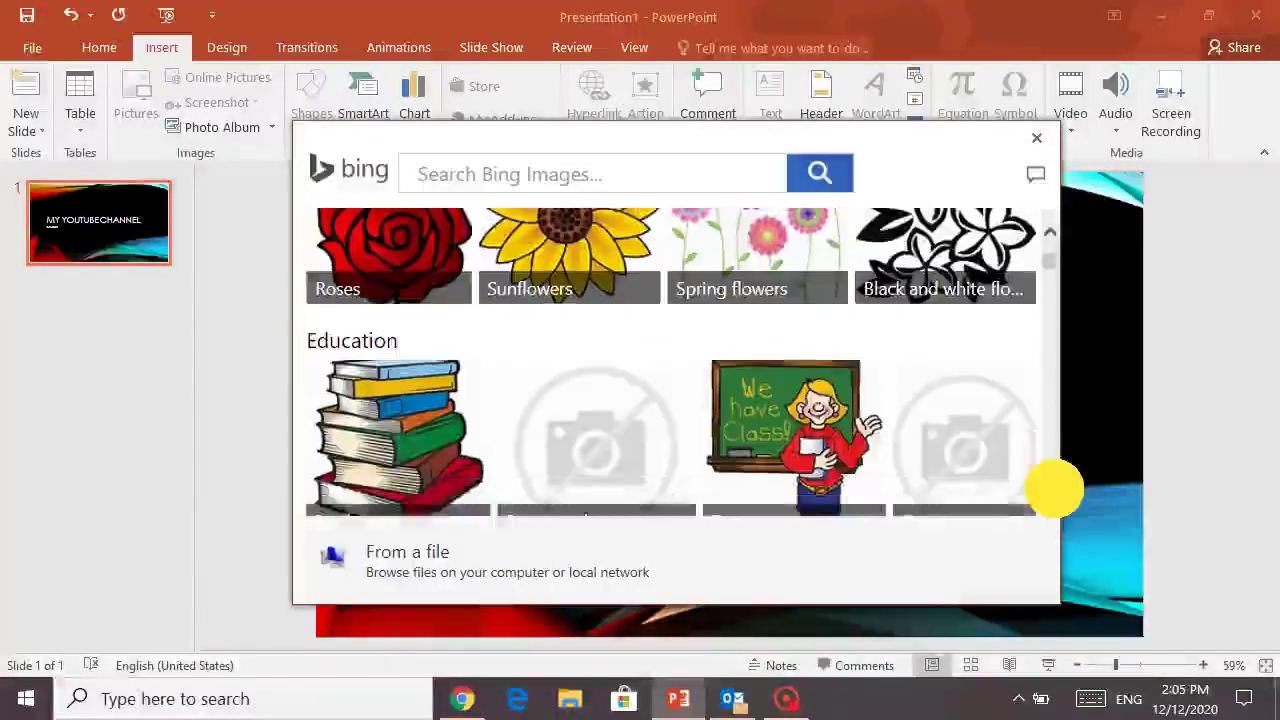
scroll(1054, 489, down, 5)
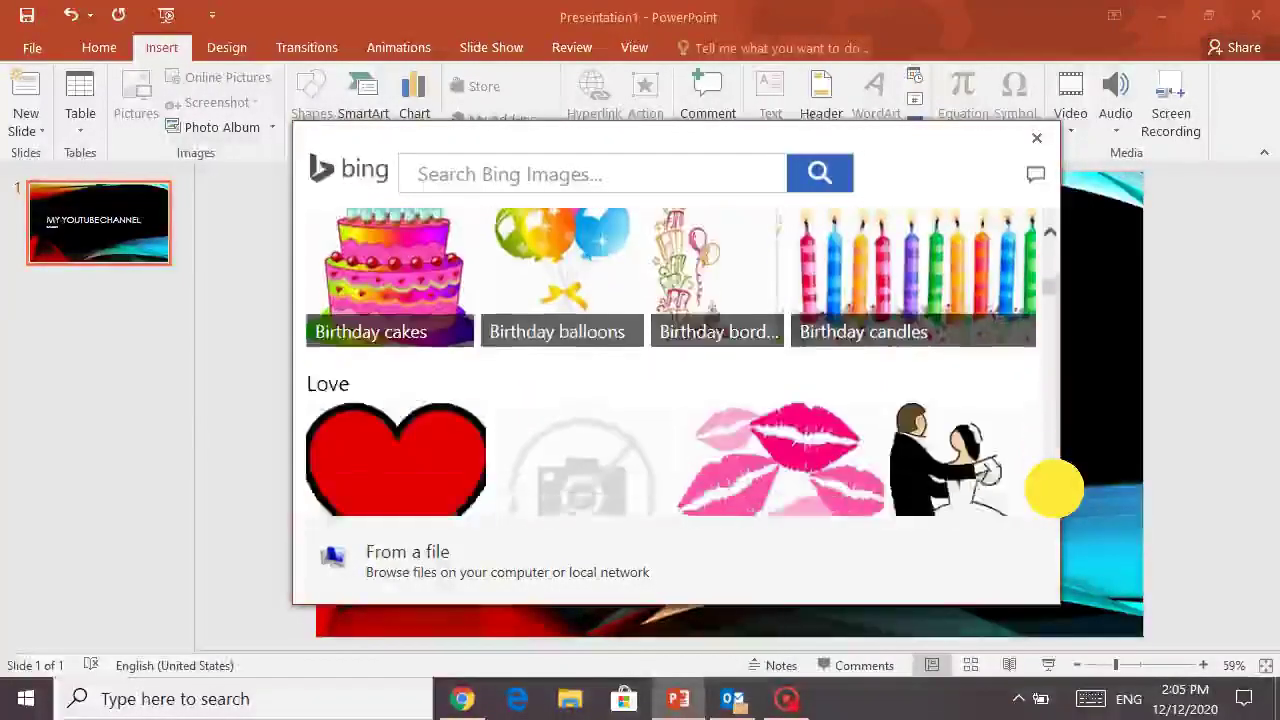
scroll(1054, 489, down, 3)
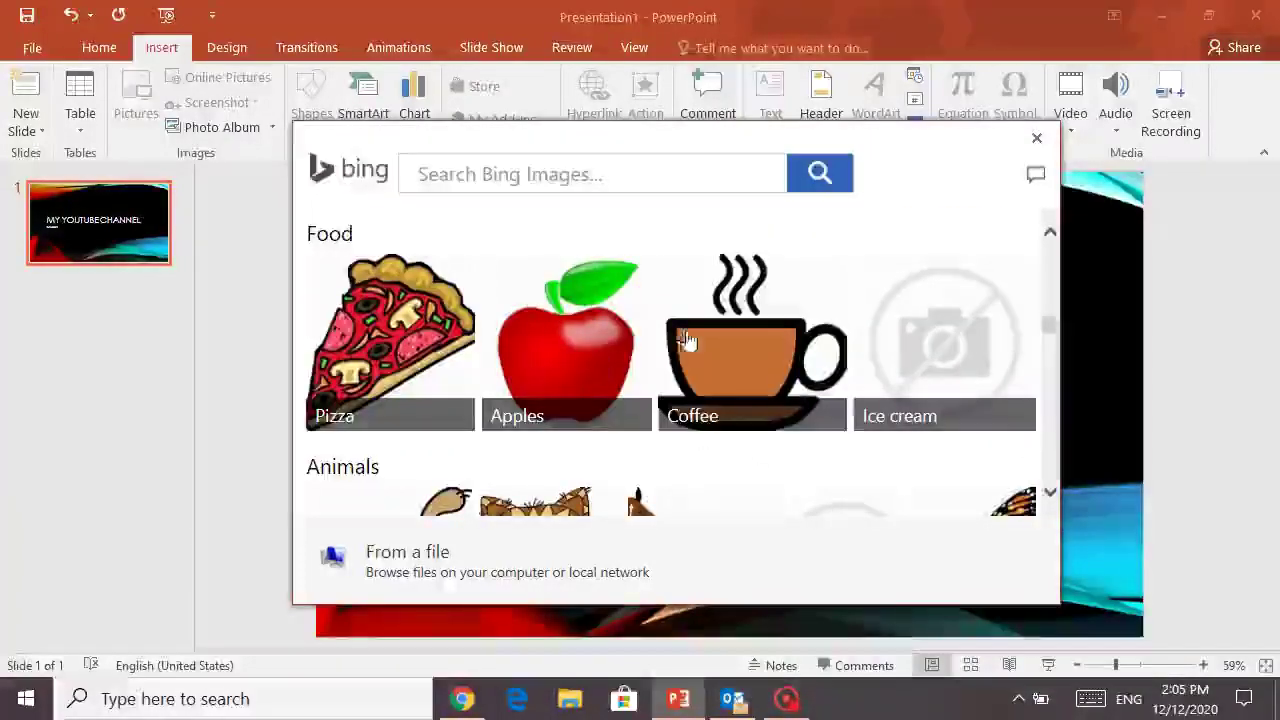
click(614, 350)
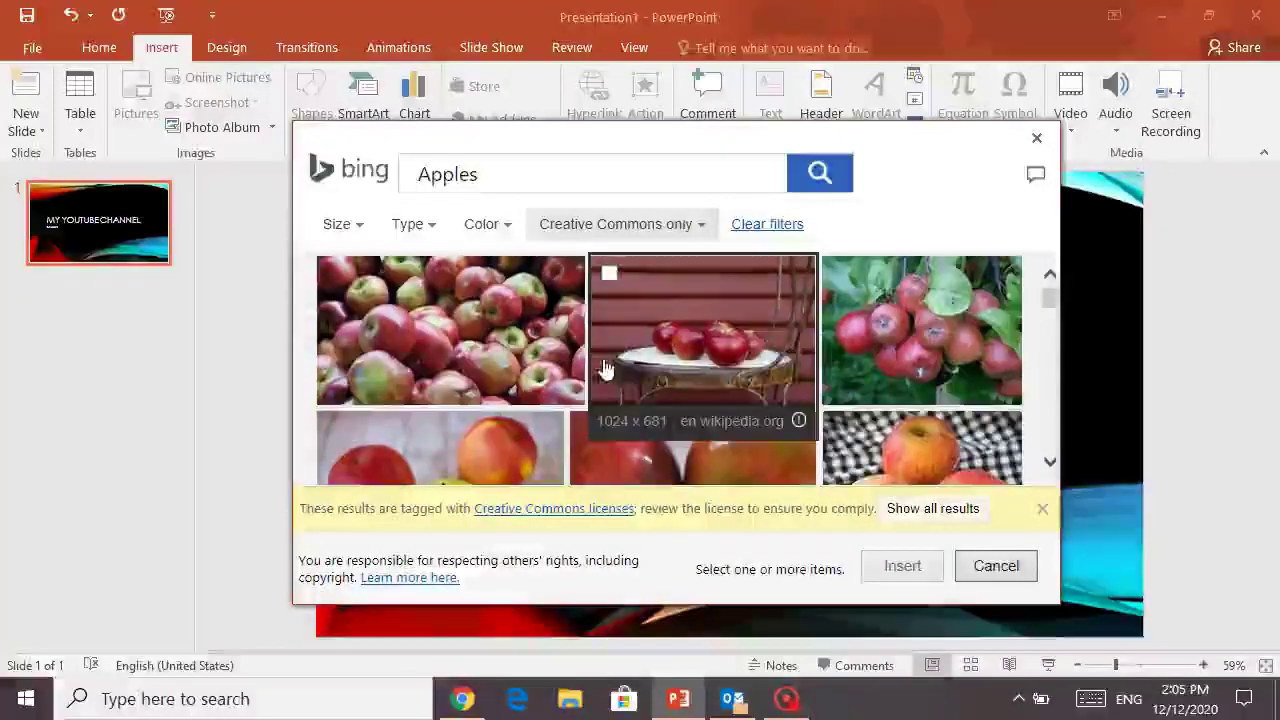
click(893, 355)
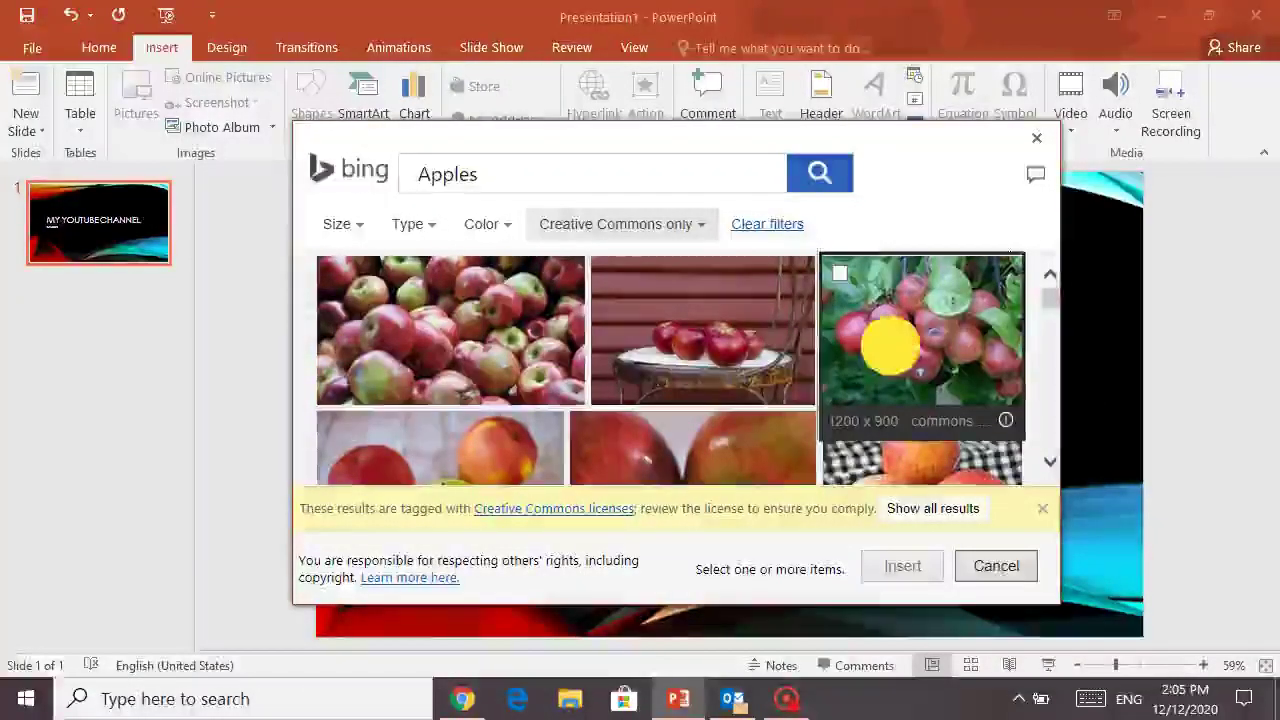
click(909, 570)
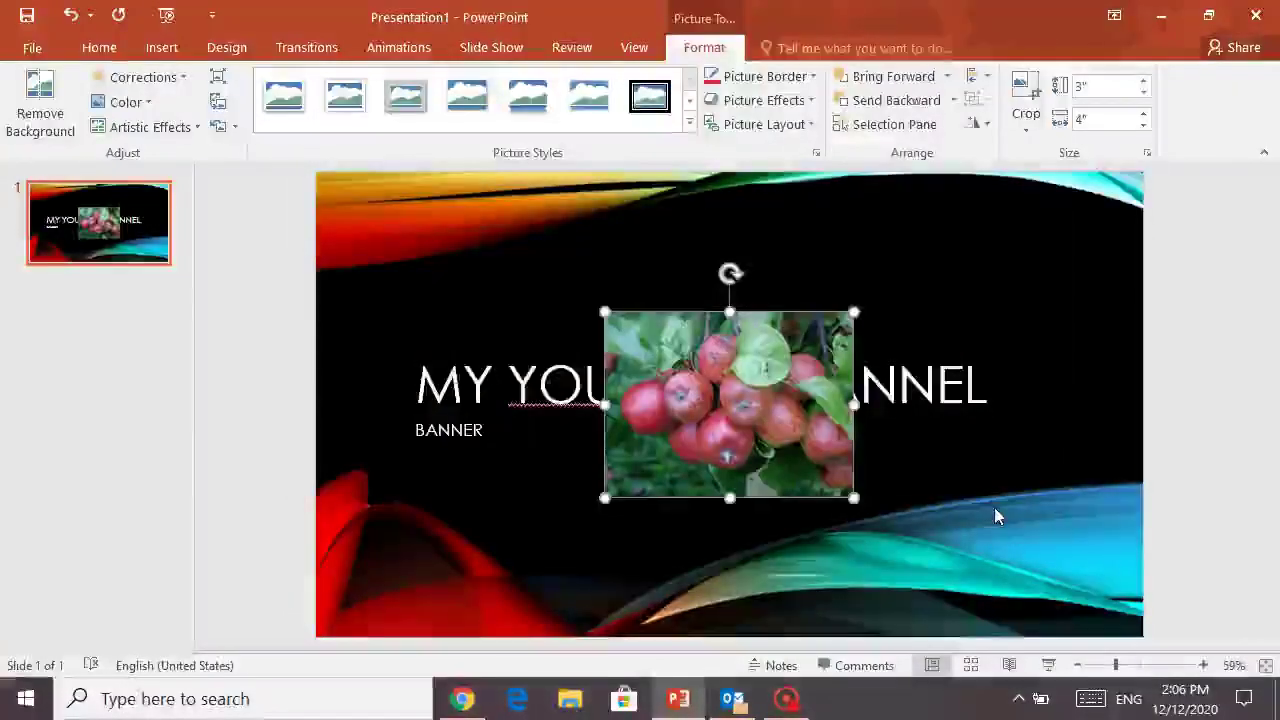
Move the apple picture over the end of the title and send it to the back, behind the text.
drag(752, 405, 977, 356)
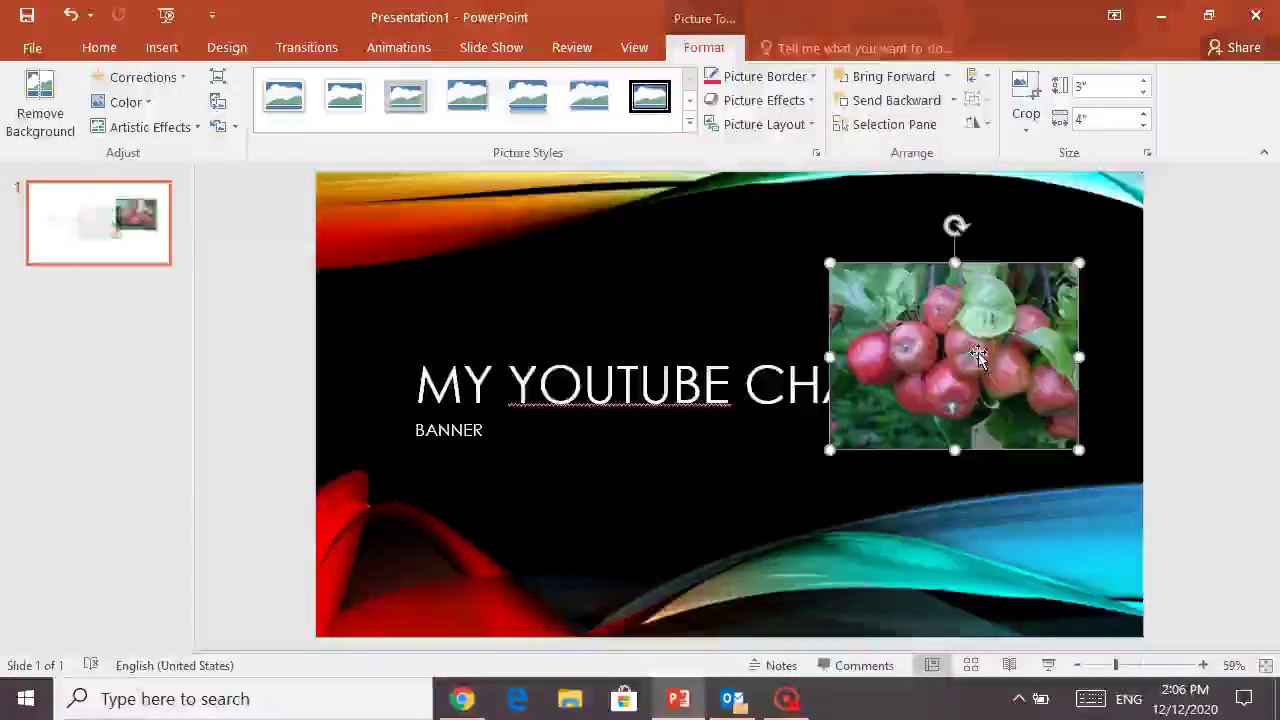
right_click(902, 296)
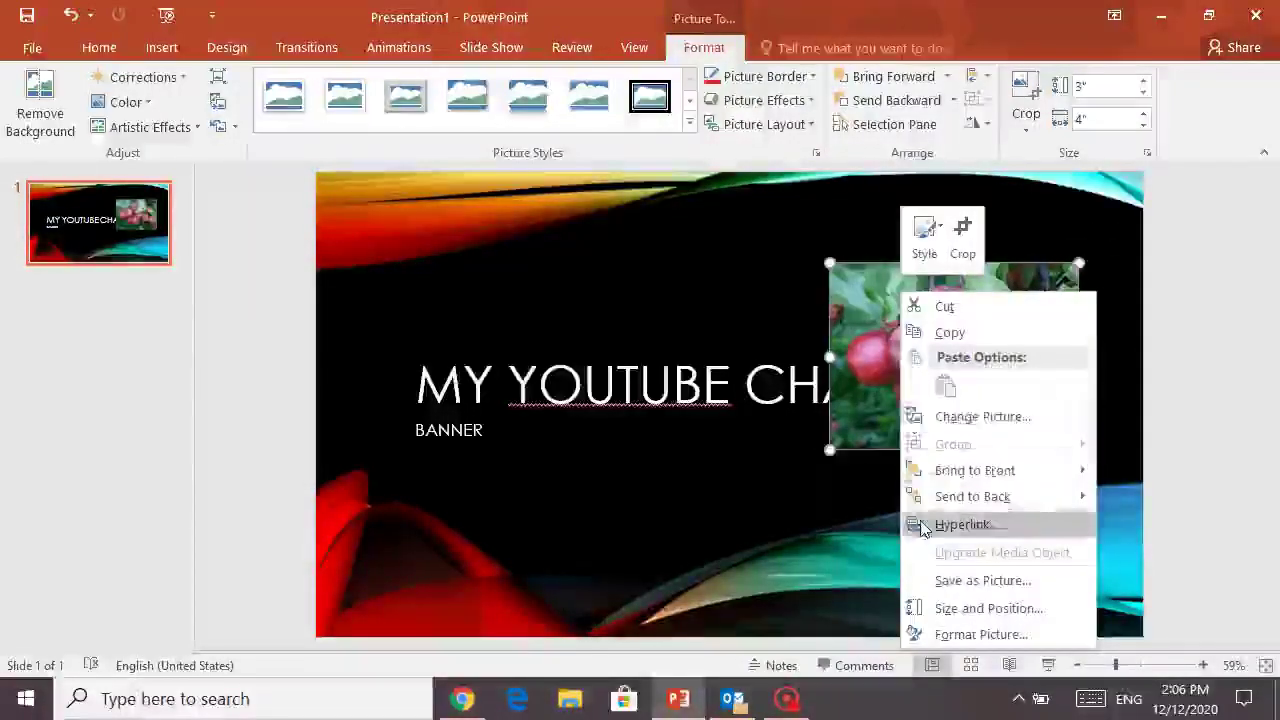
mouse_move(972, 500)
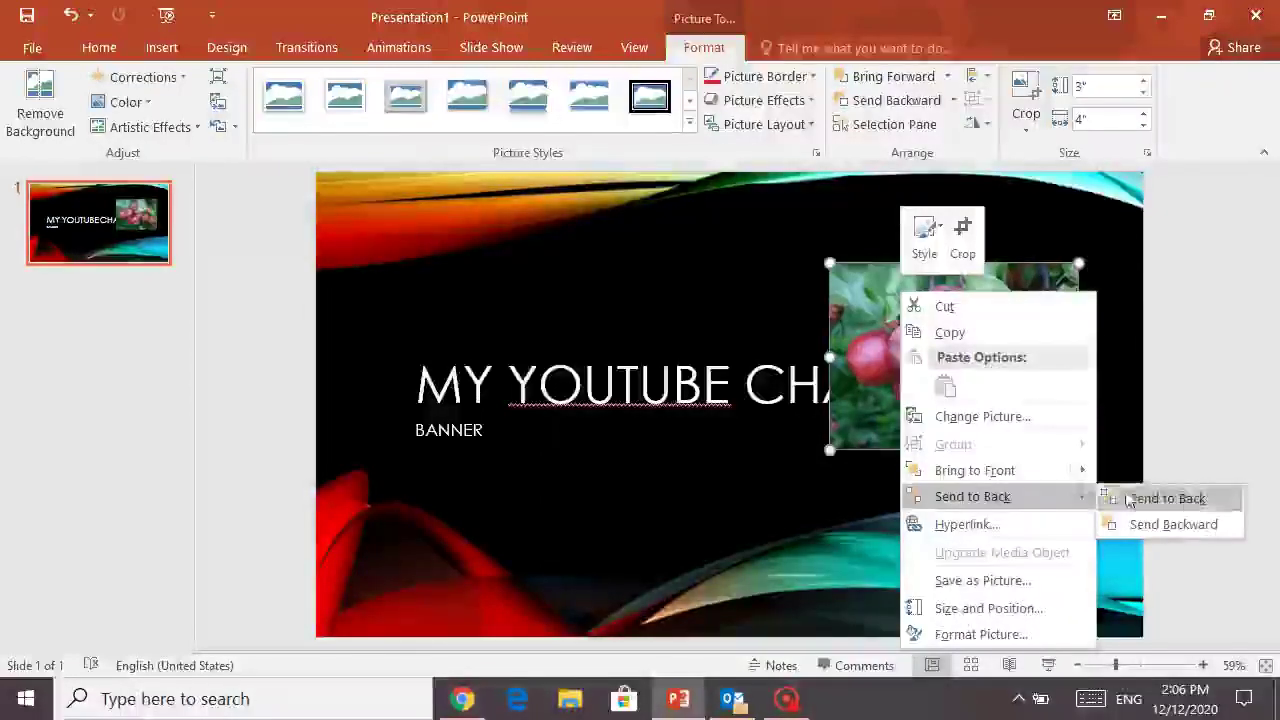
click(1163, 499)
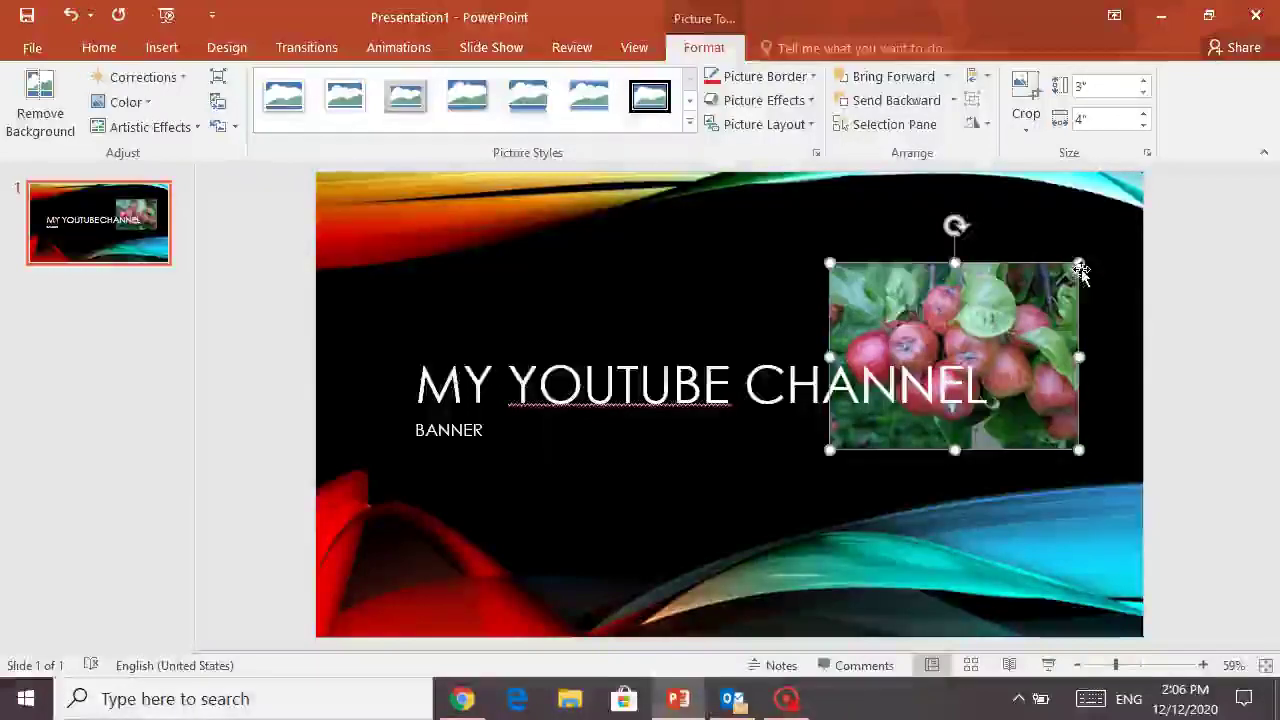
Enlarge the apple picture to 5.36" high by 7.54" wide behind the title, with its outer side flush with the slide edge.
drag(1080, 265, 1121, 174)
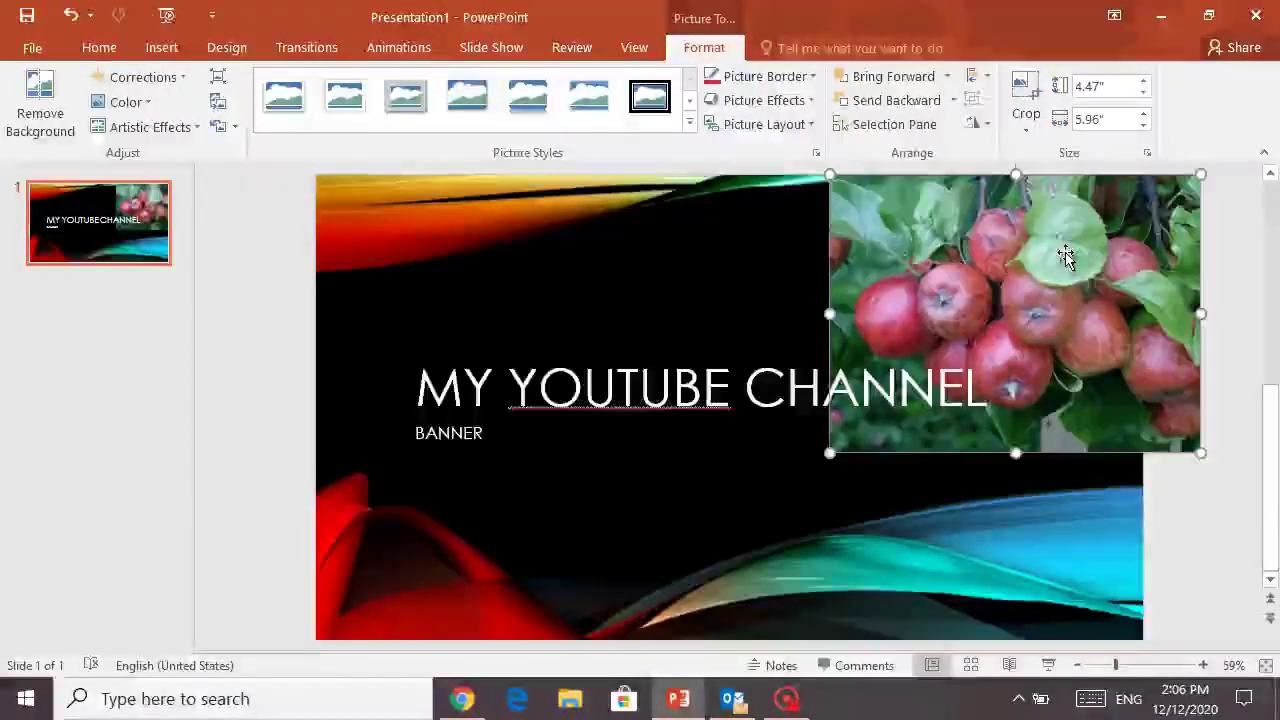
drag(1063, 251, 931, 370)
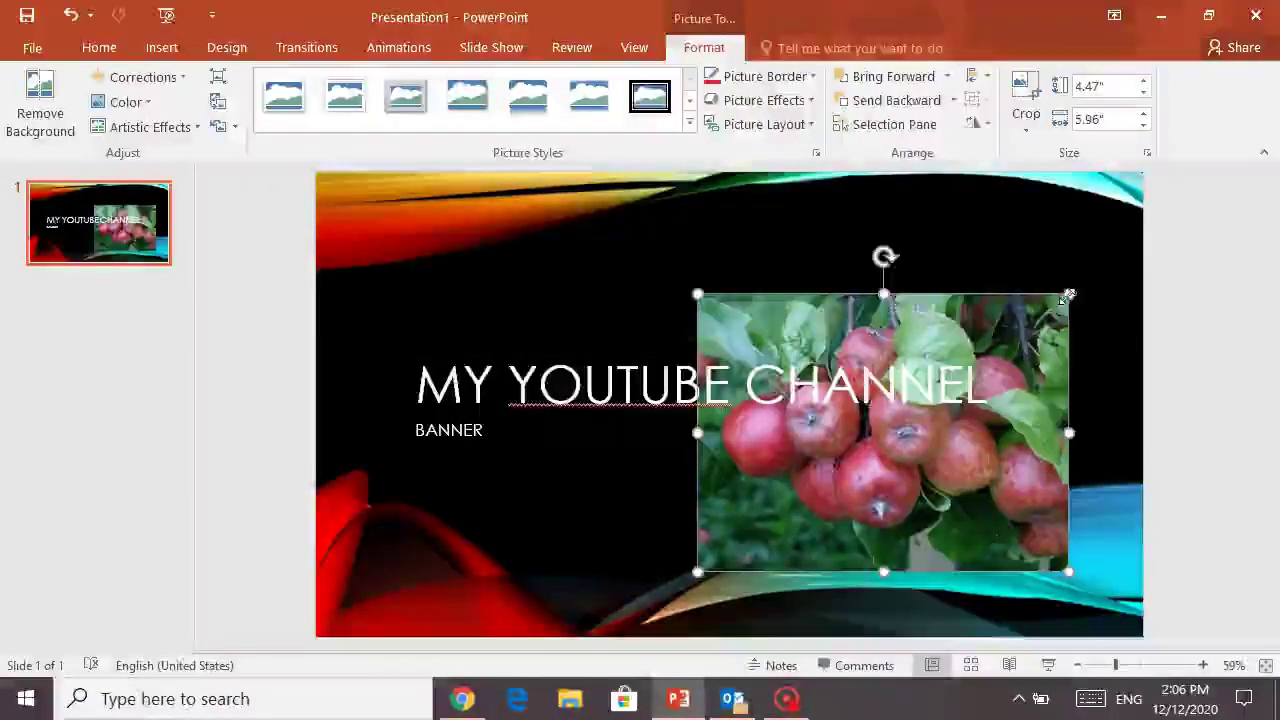
drag(1068, 294, 1089, 240)
mouse_move(971, 300)
mouse_down()
mouse_move(966, 266)
mouse_move(972, 278)
mouse_up()
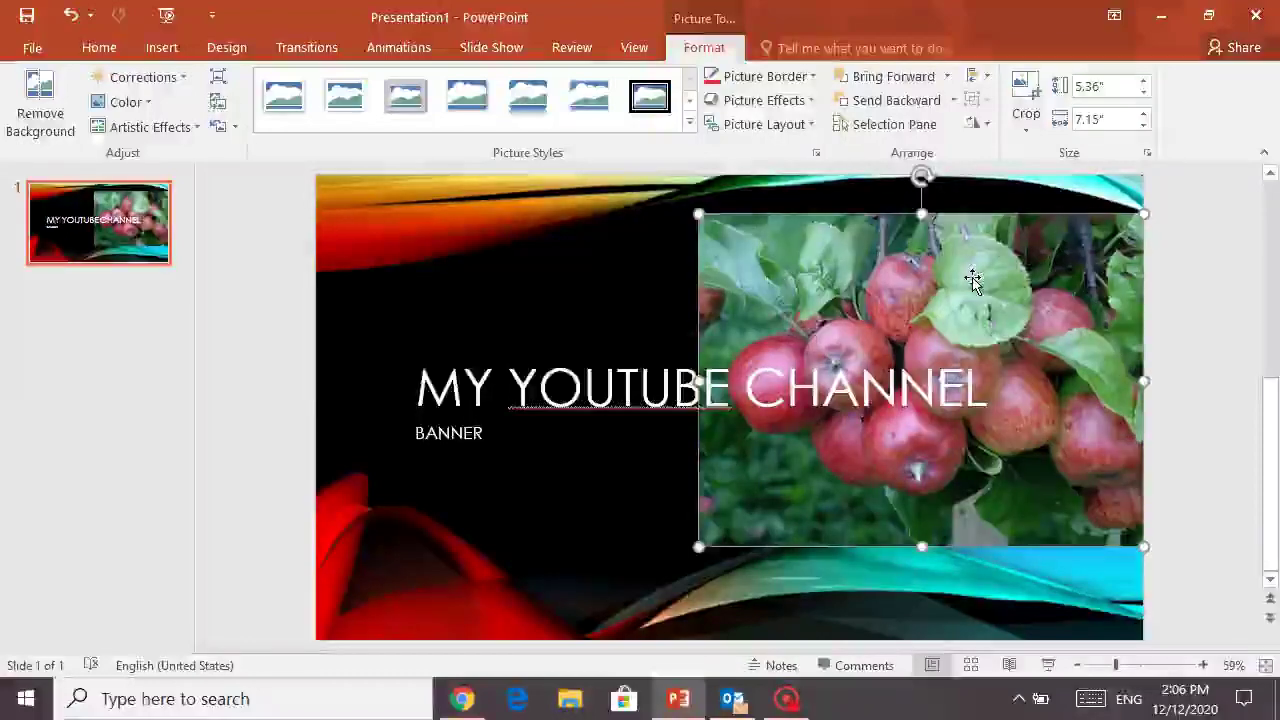
drag(893, 308, 871, 356)
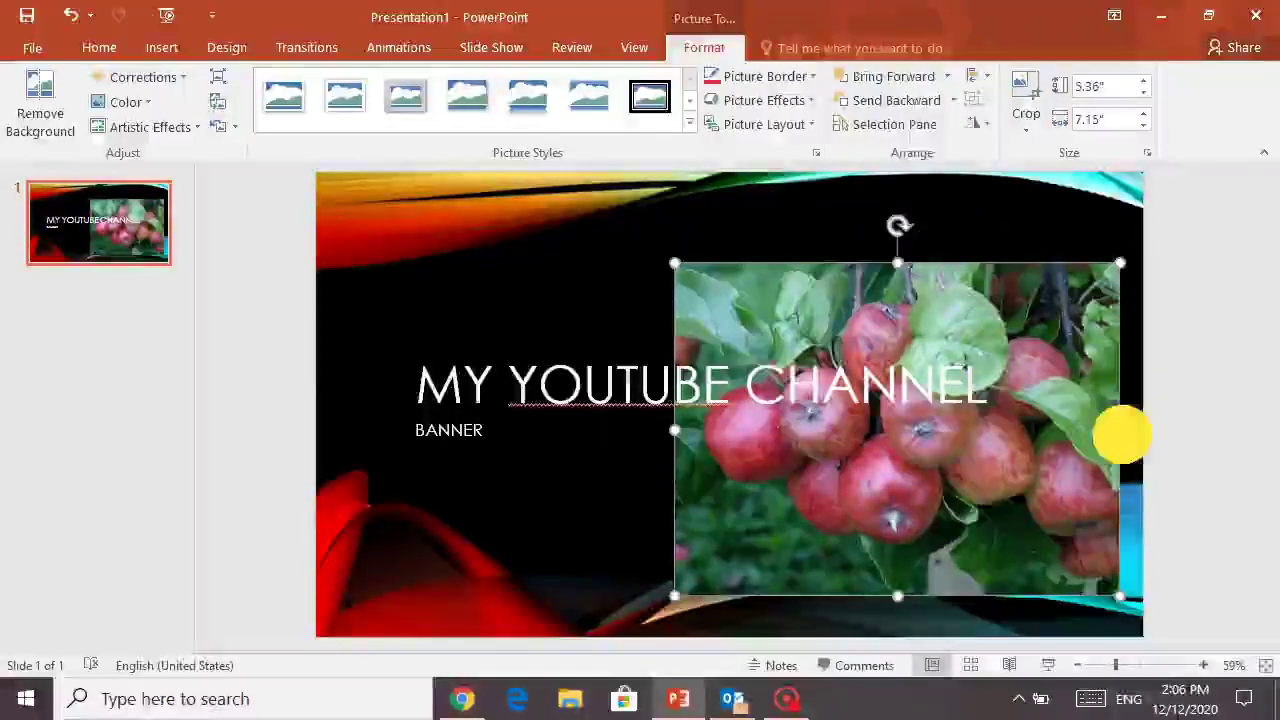
drag(1120, 430, 1145, 430)
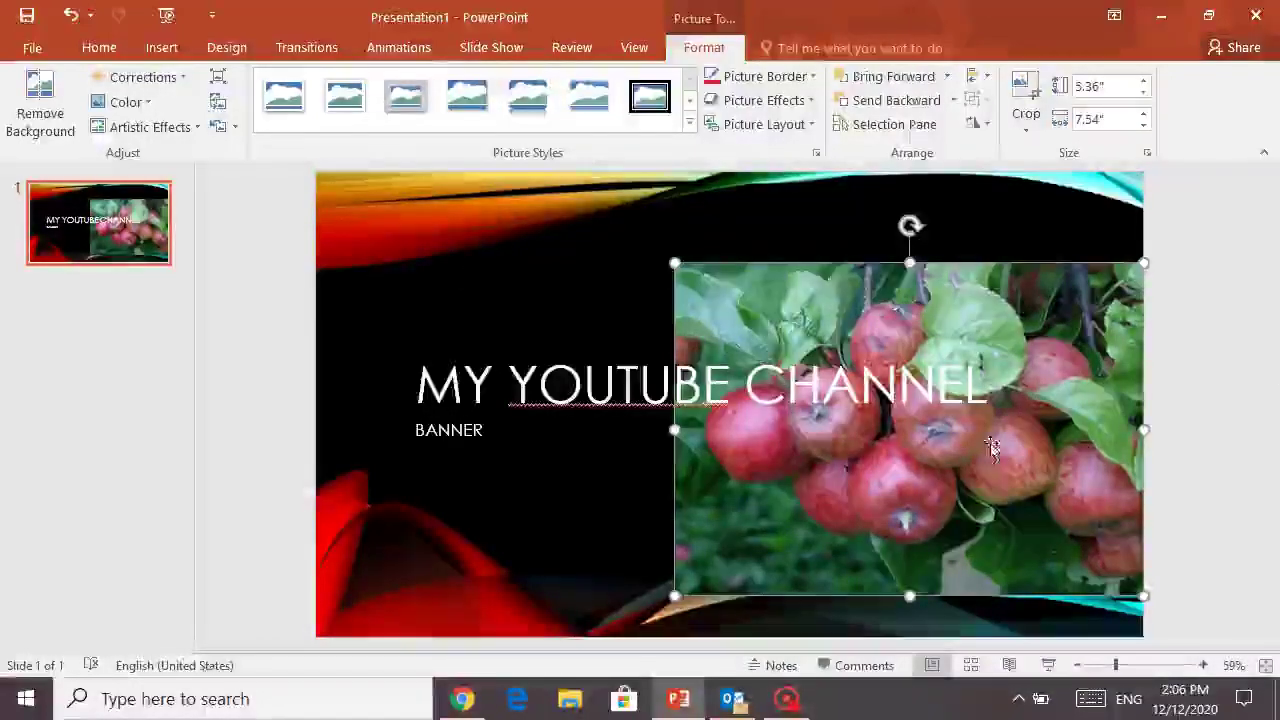
click(1185, 336)
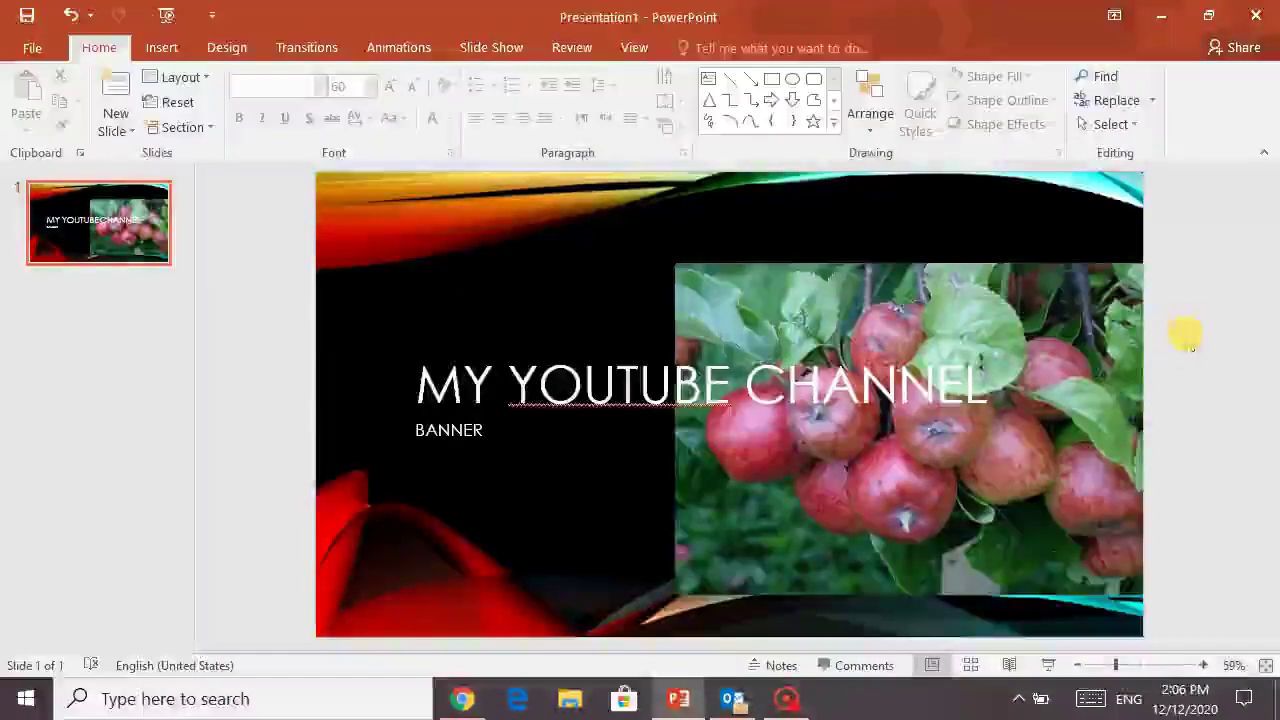
Start exporting the presentation as an image in JPEG File Interchange Format.
click(24, 47)
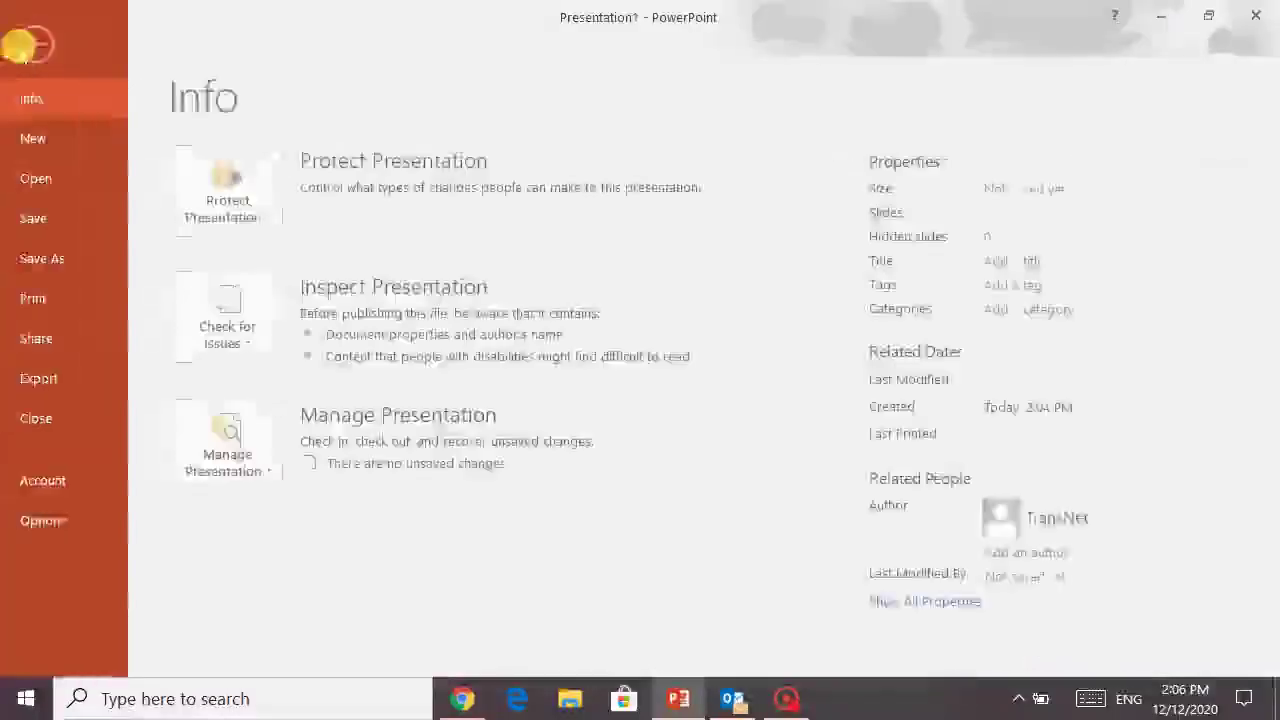
click(46, 380)
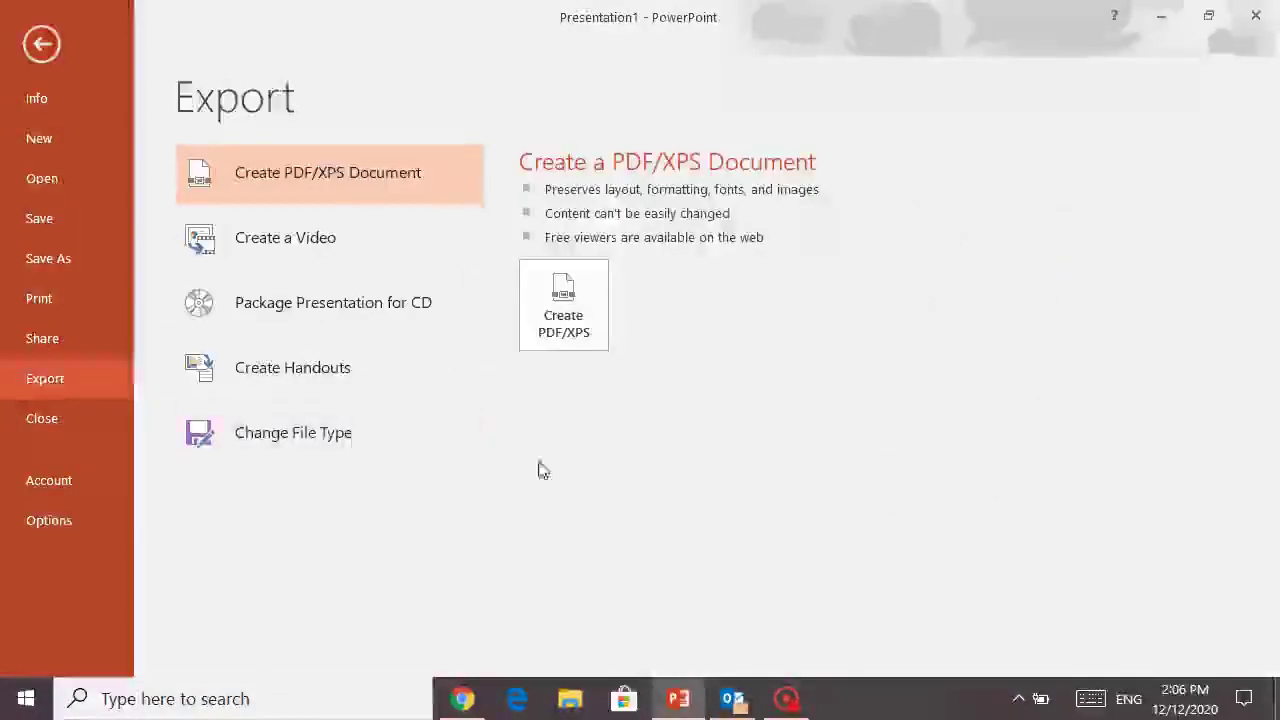
click(300, 432)
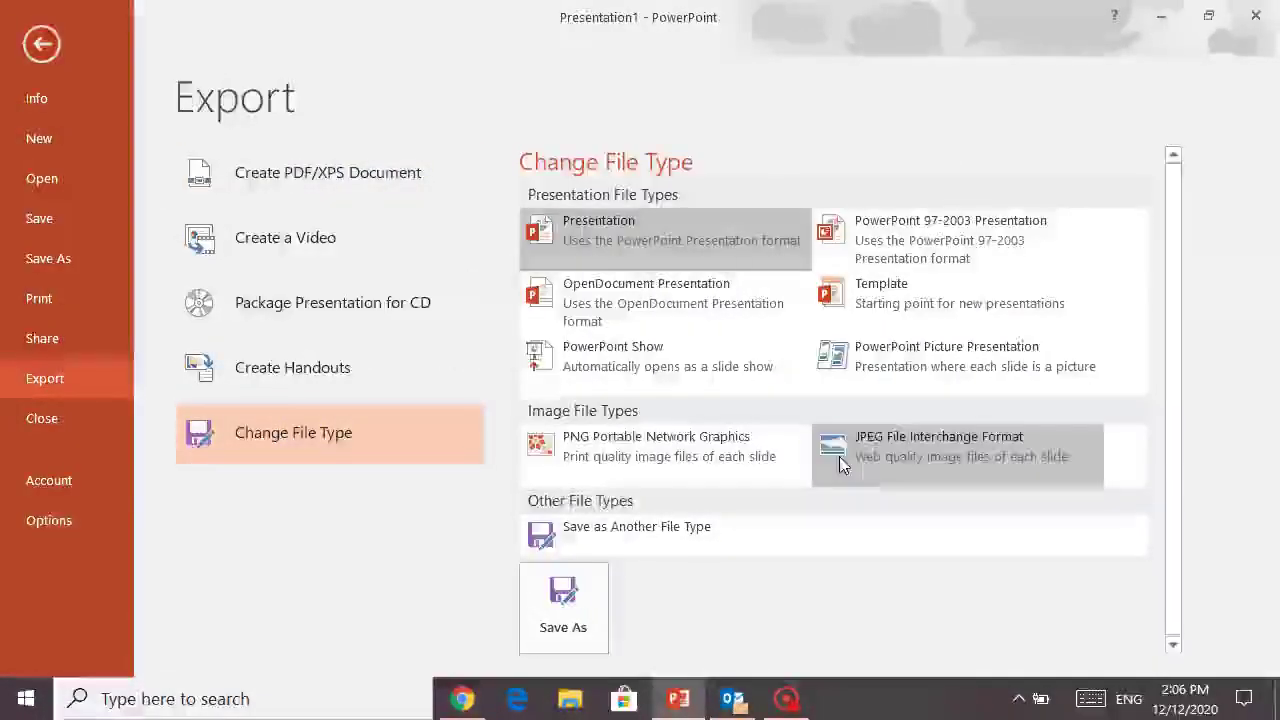
click(840, 460)
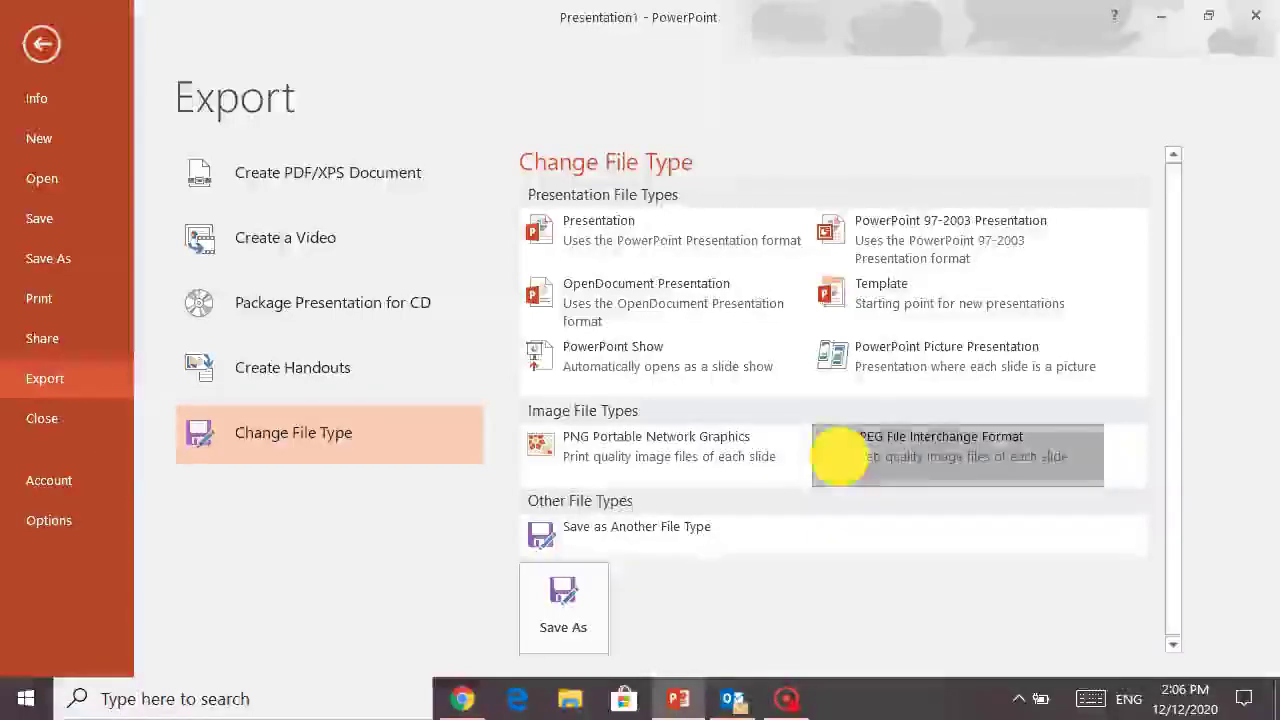
double_click(840, 455)
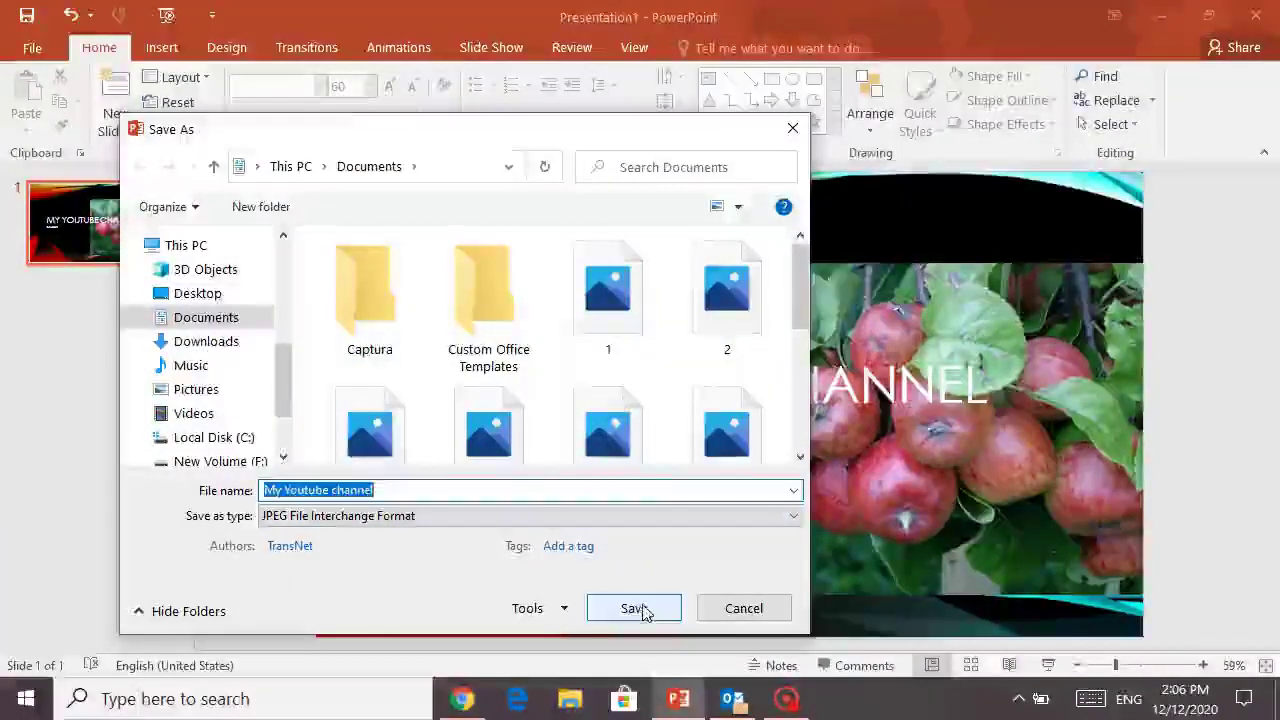
Save the JPEG to the Desktop as "Banner1", exporting only the current slide.
click(204, 288)
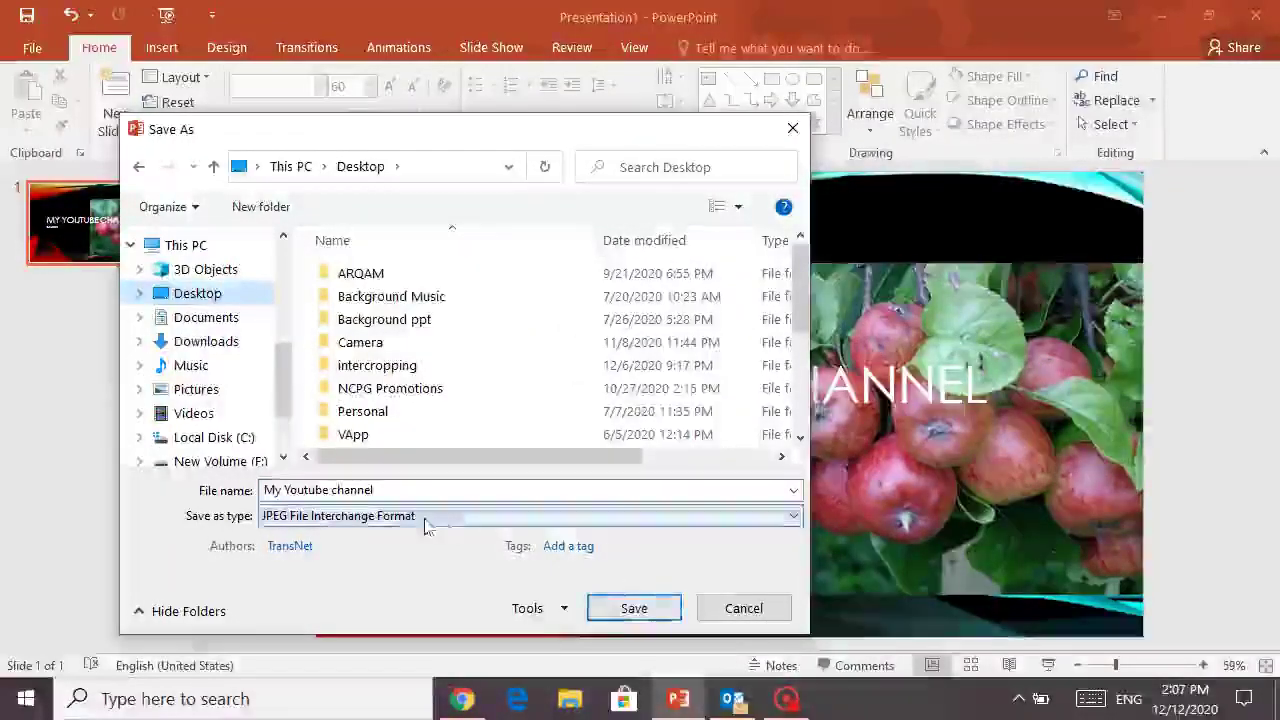
double_click(372, 489)
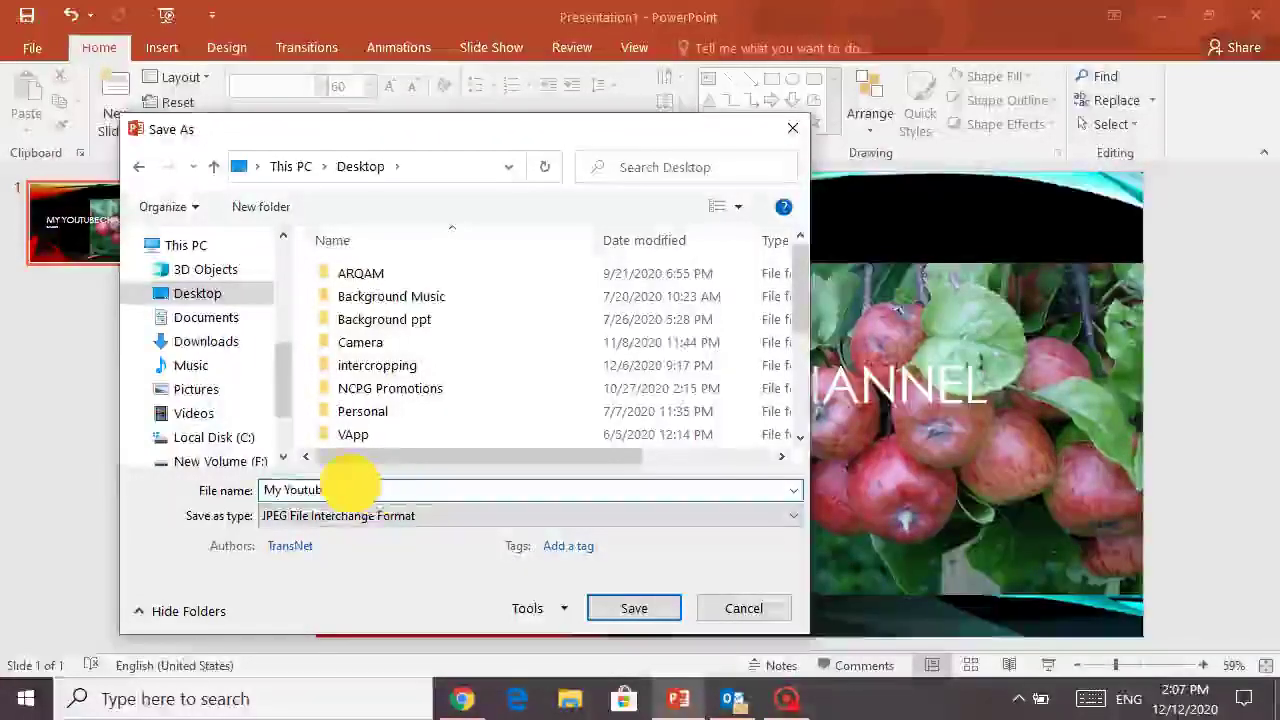
key(ctrl+a)
text(BA)
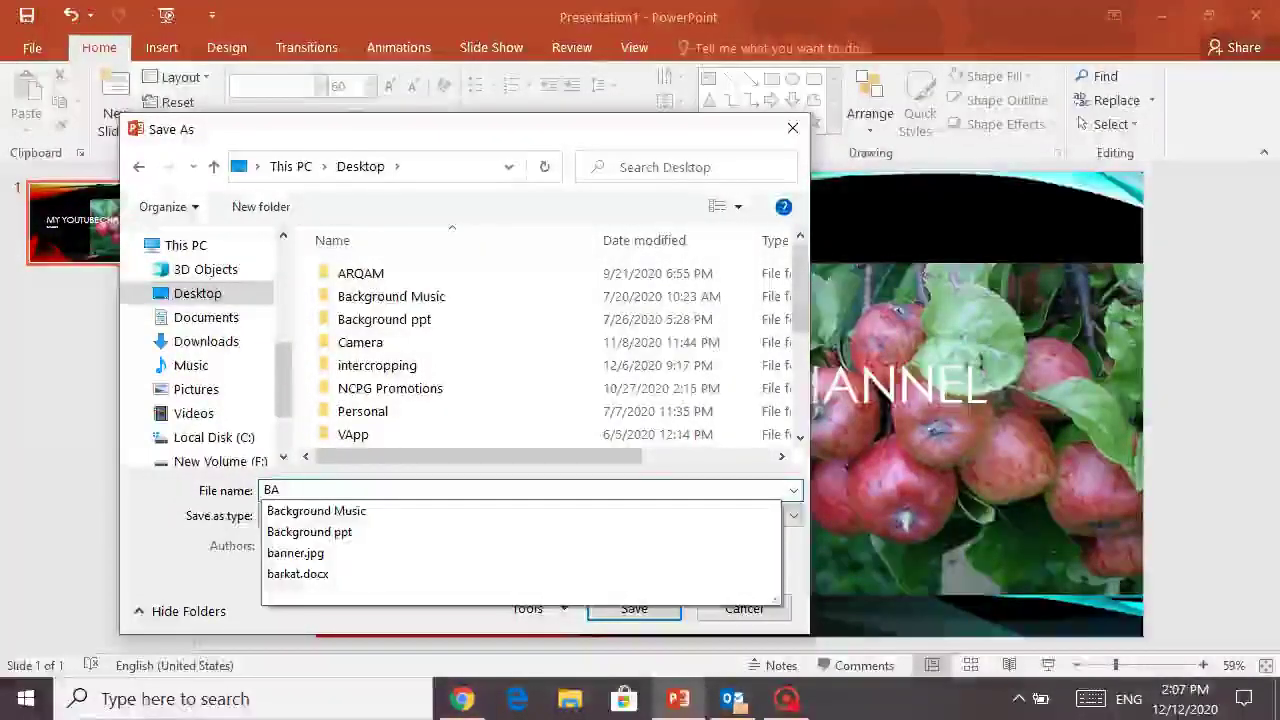
text(anner1)
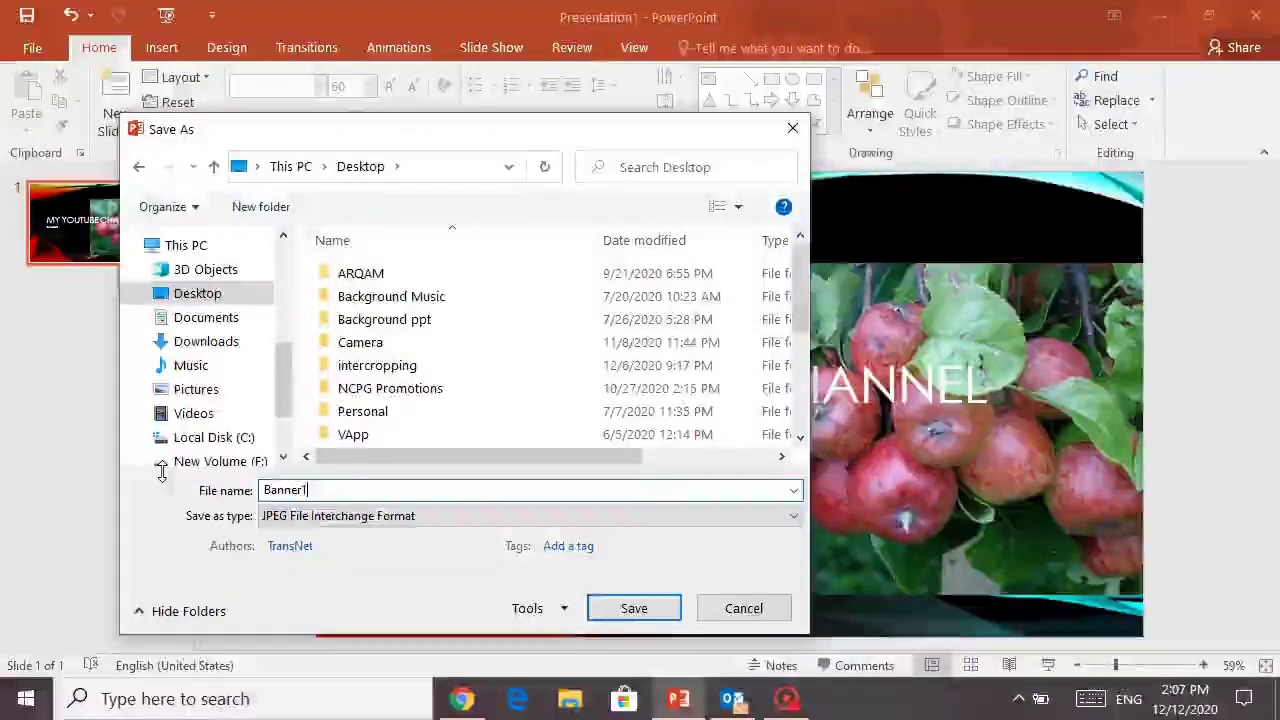
key(Return)
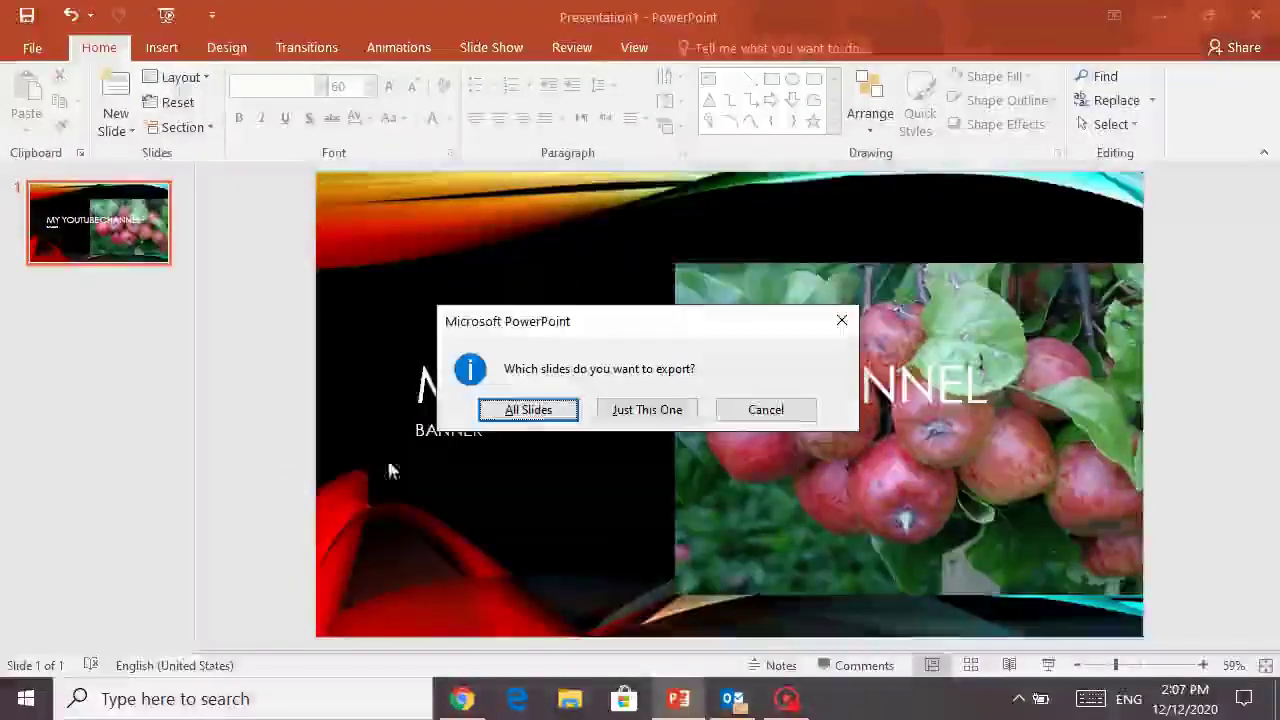
click(660, 413)
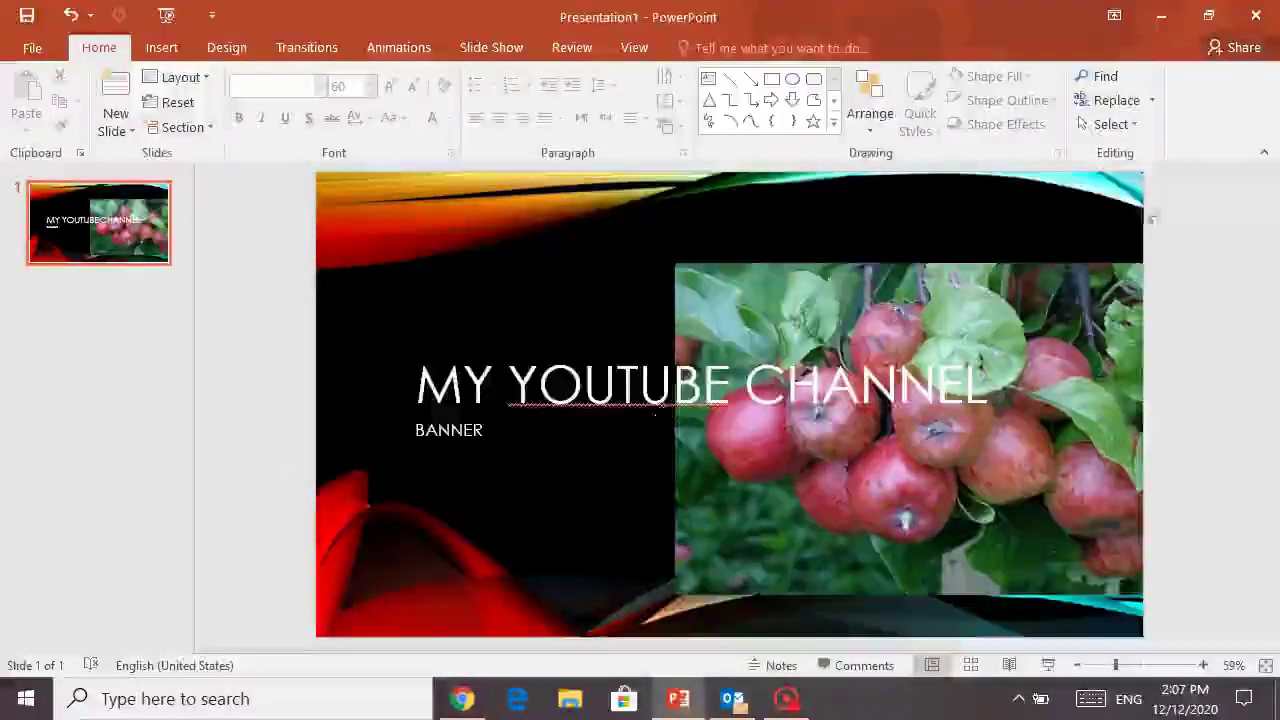
View the exported Banner1 image from the desktop, then close the viewer.
click(1159, 15)
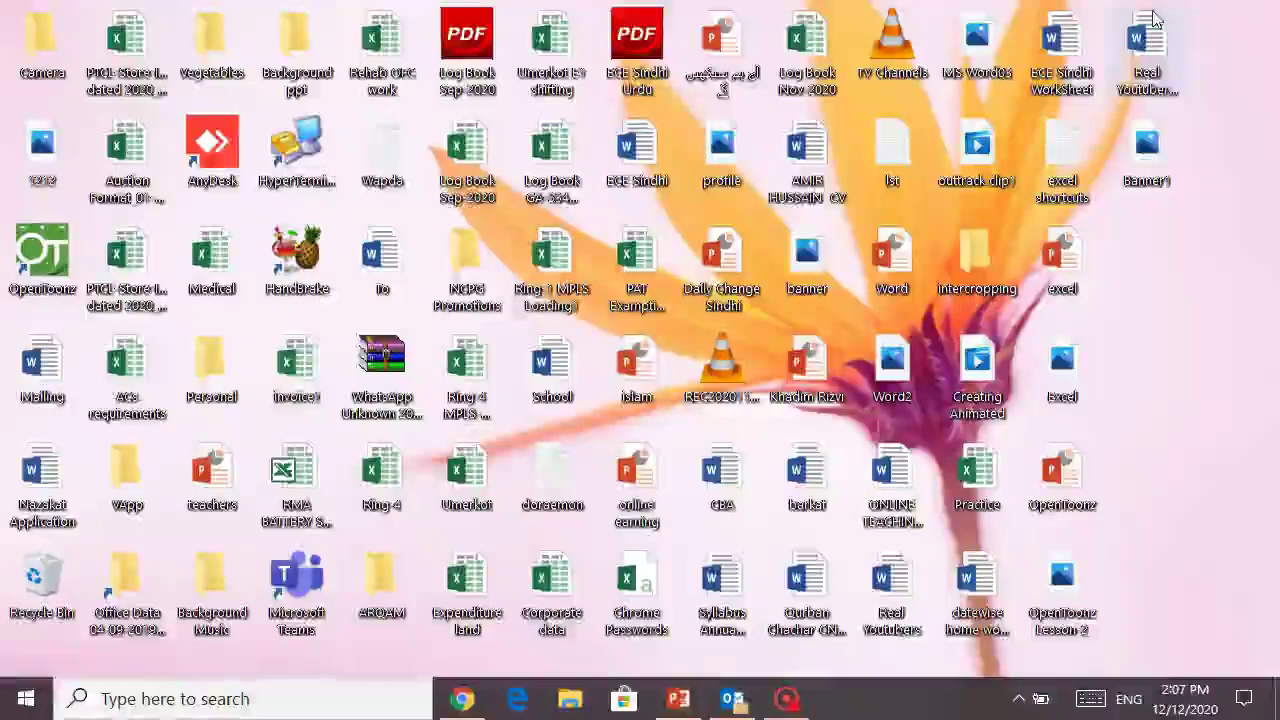
double_click(1150, 168)
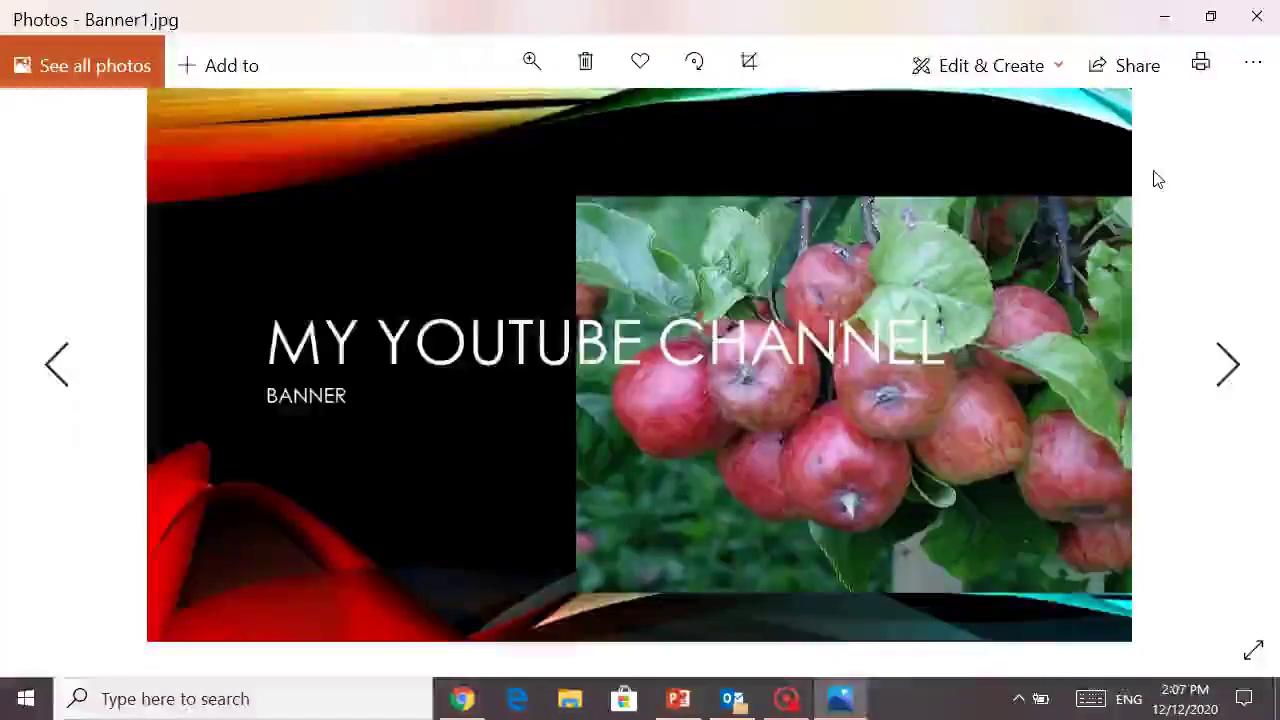
click(1258, 18)
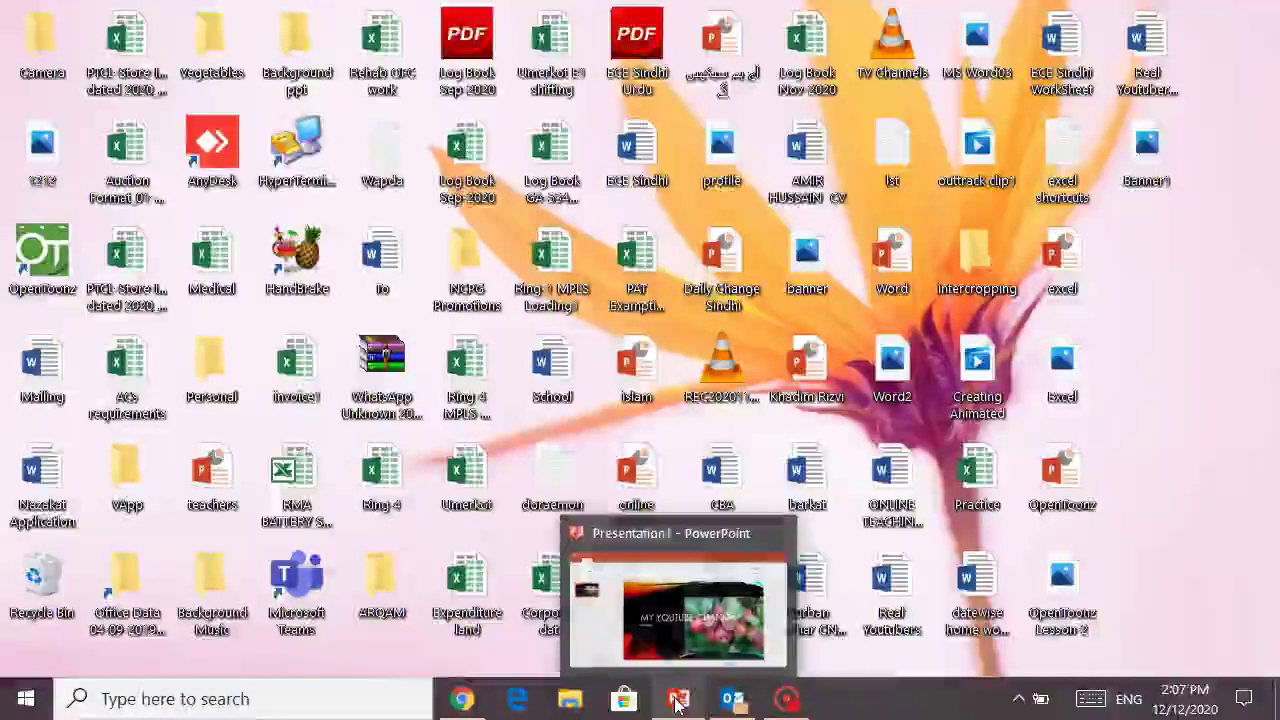
Switch to the YouTube channel in Chrome and open the banner image section of the channel's branding customization.
click(463, 699)
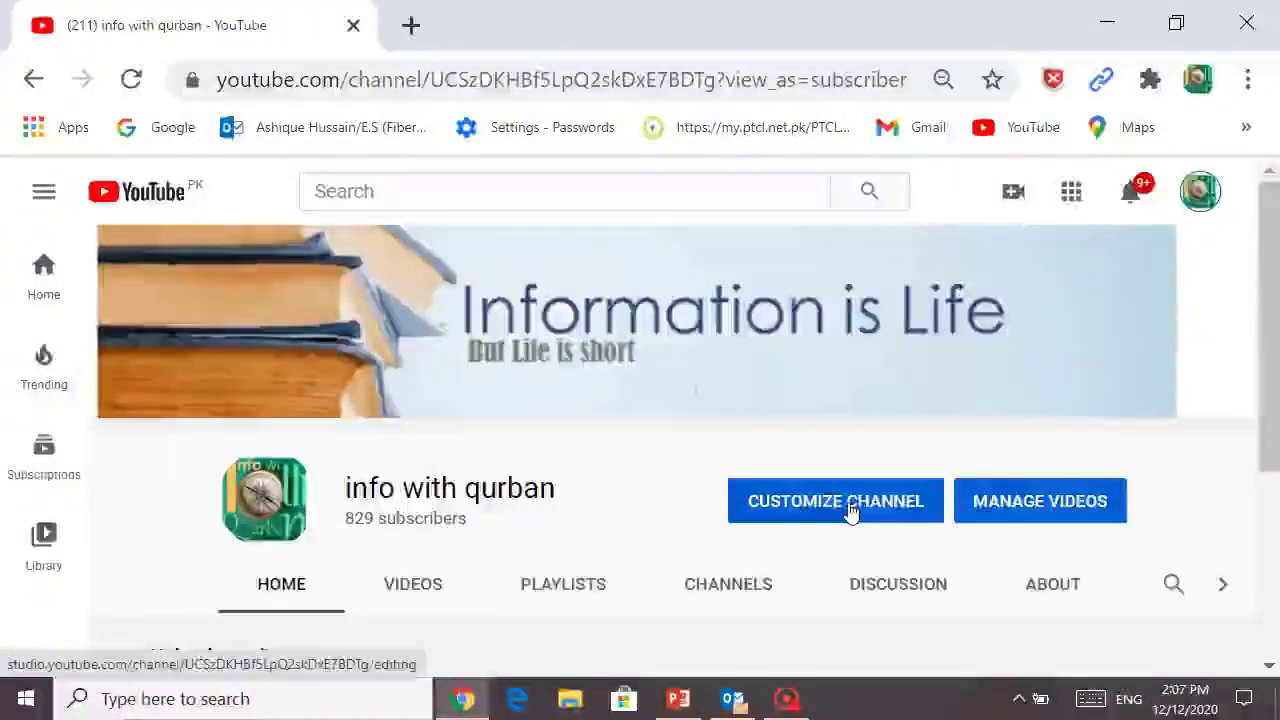
click(850, 512)
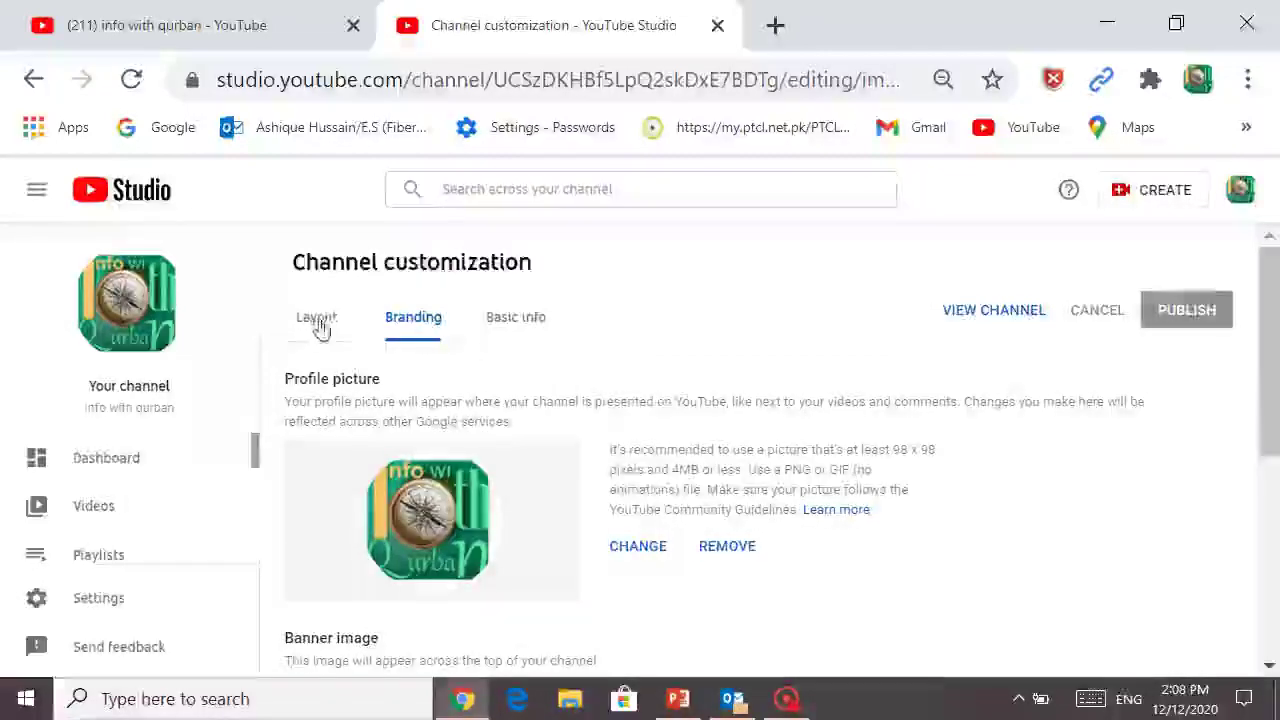
click(430, 320)
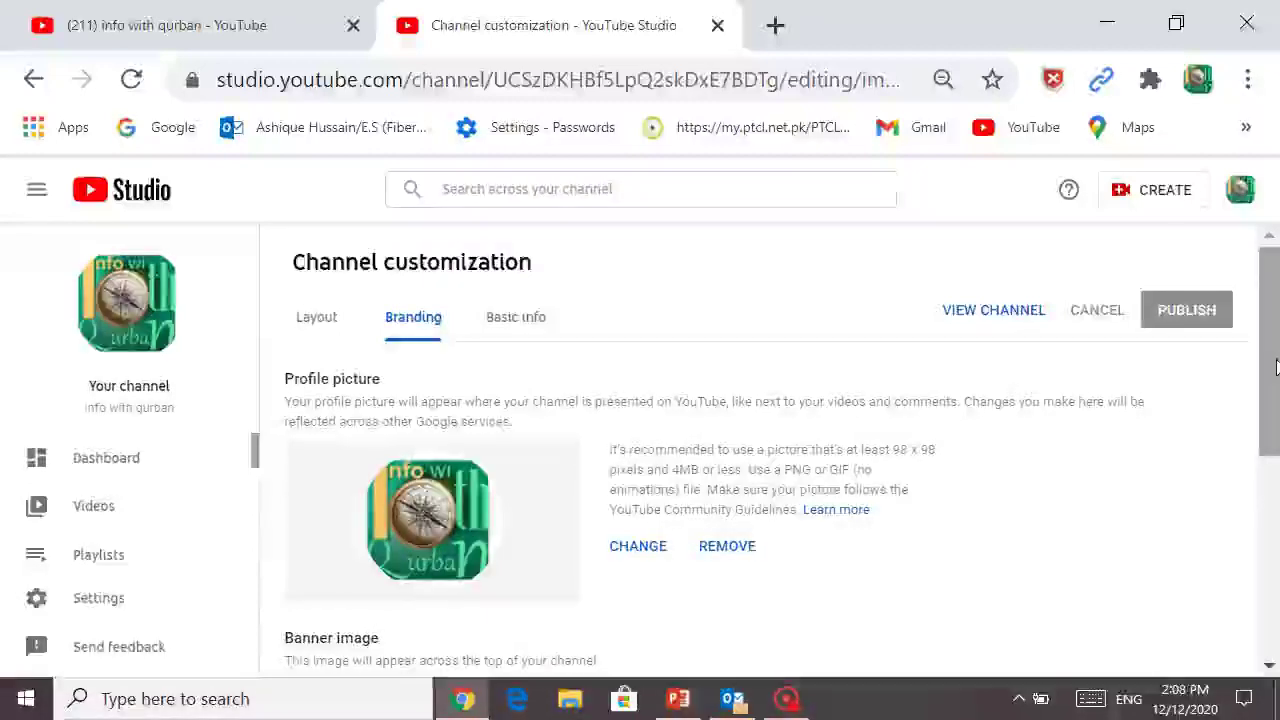
drag(1275, 368, 1277, 518)
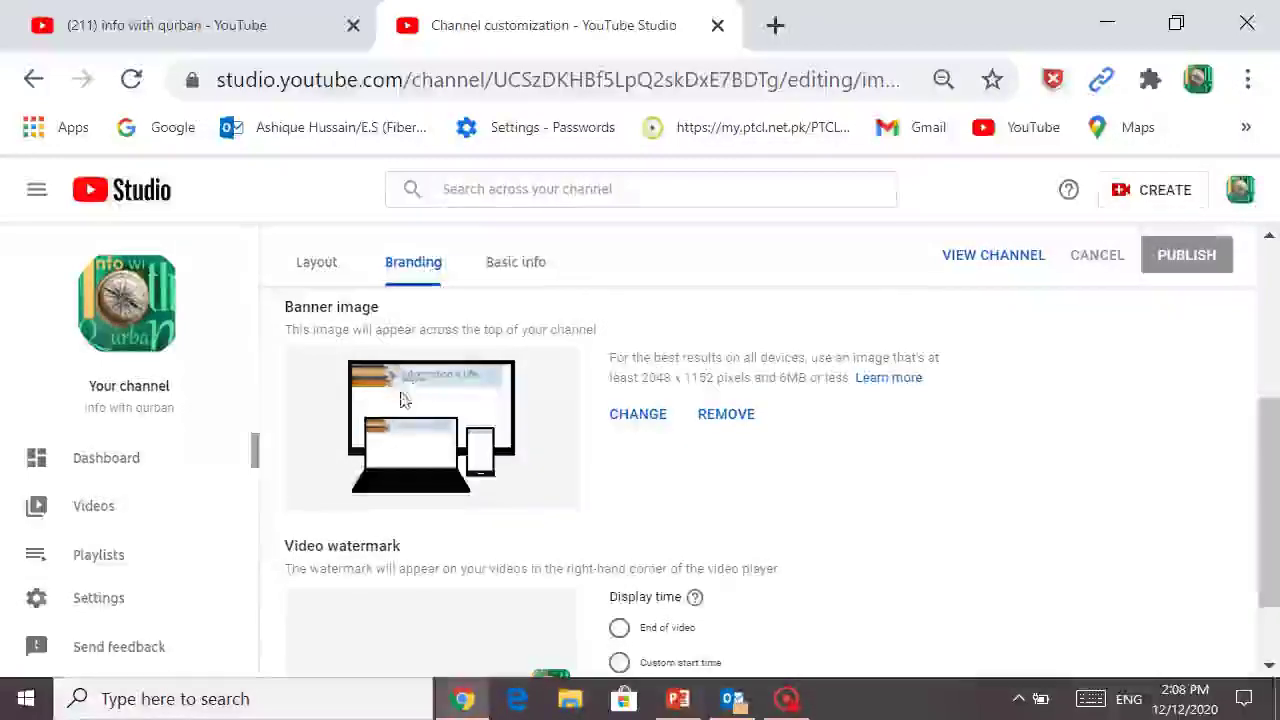
Load Banner1 from the Desktop as the replacement channel banner and examine its device display areas.
click(643, 418)
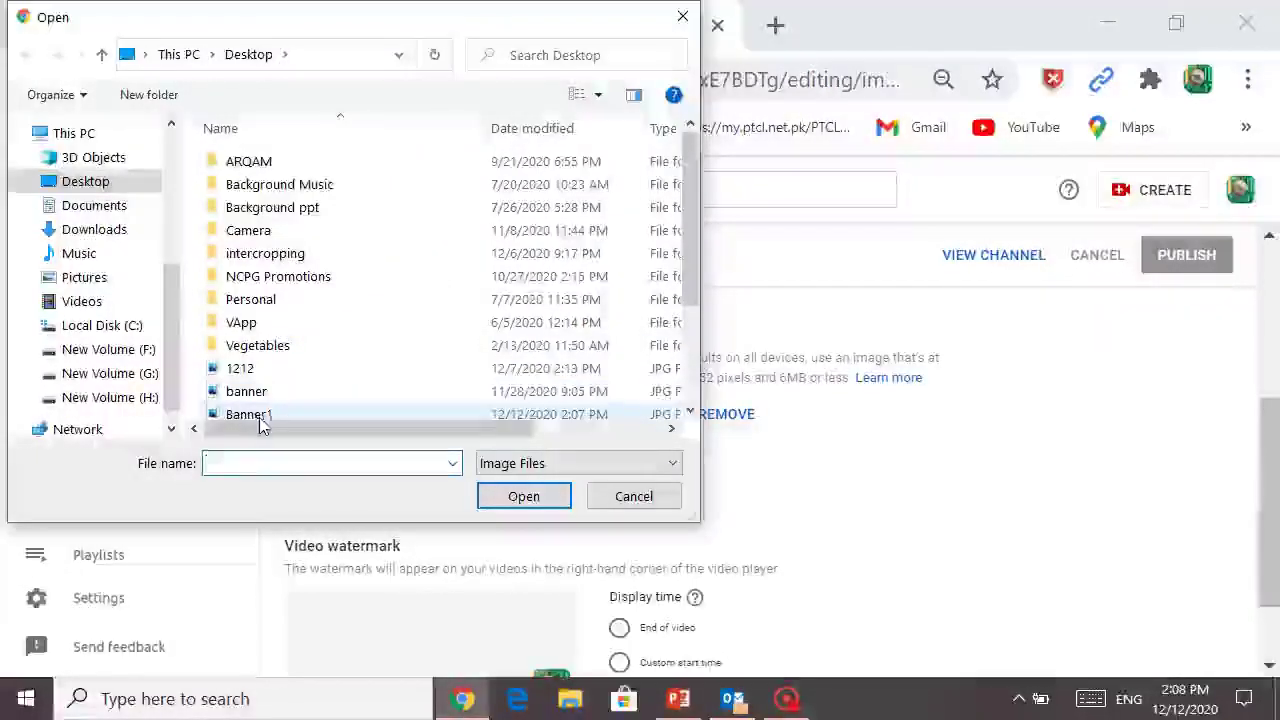
click(261, 416)
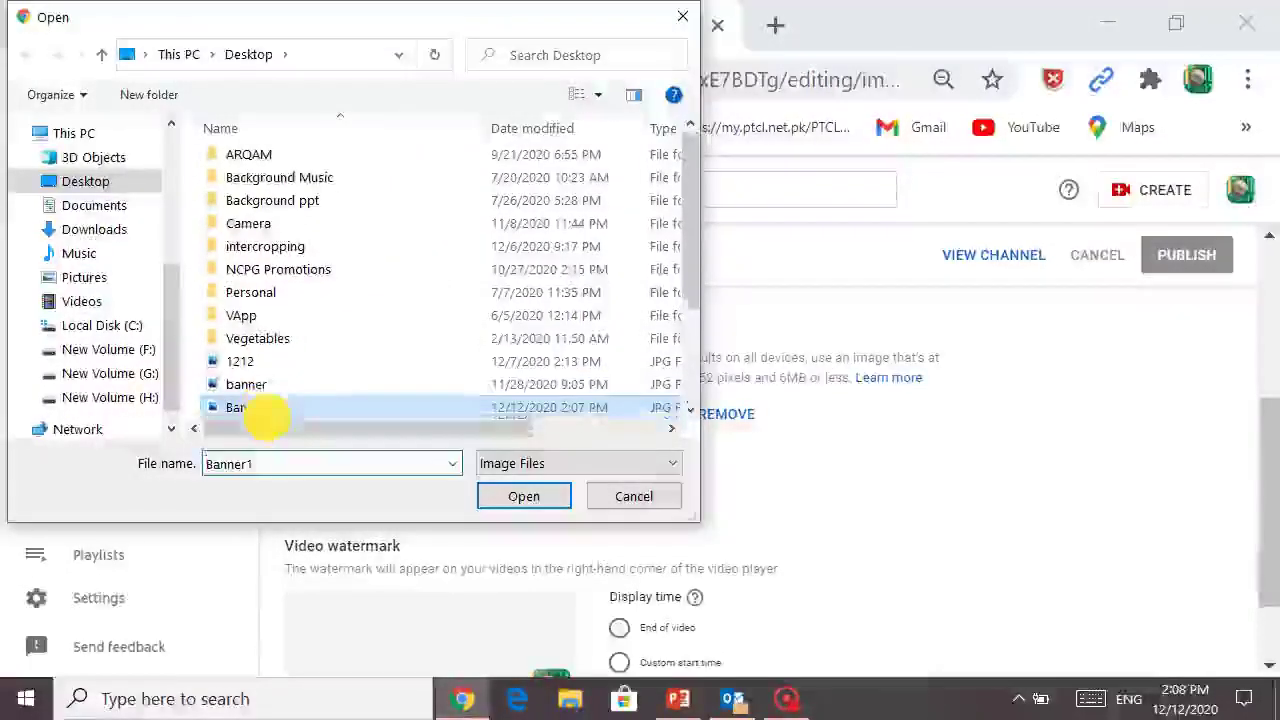
click(505, 497)
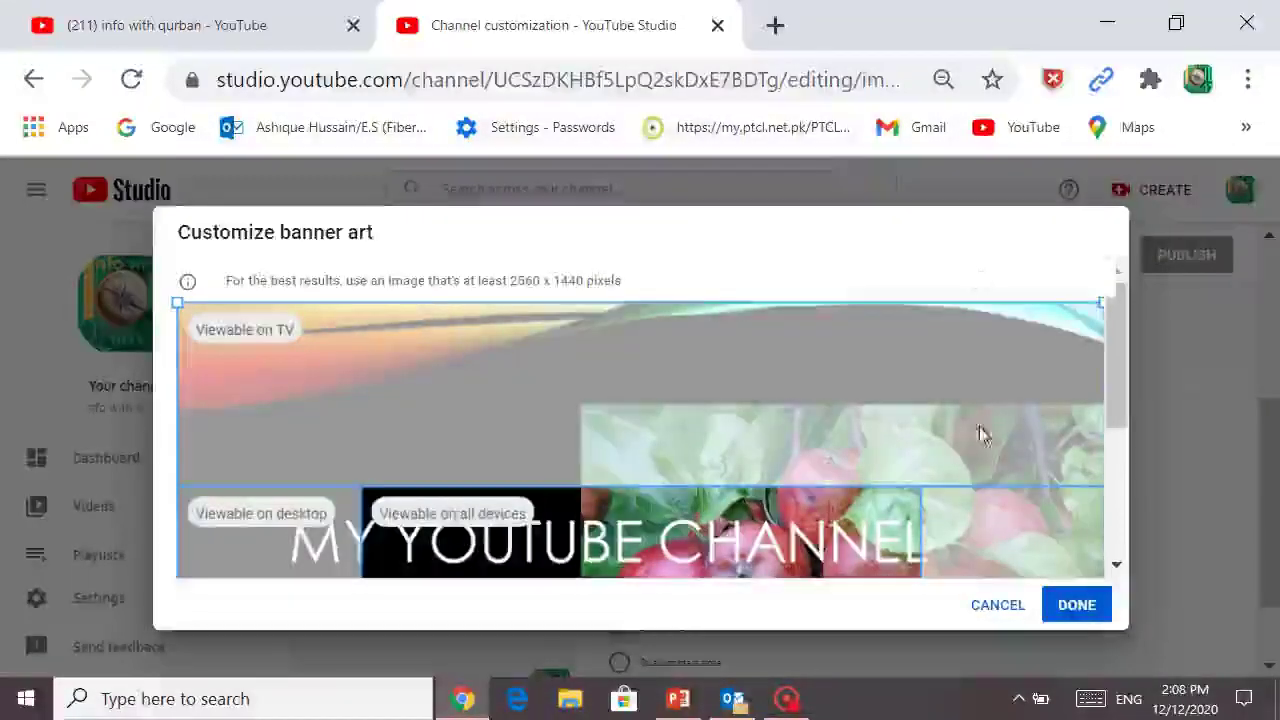
drag(1112, 370, 1078, 394)
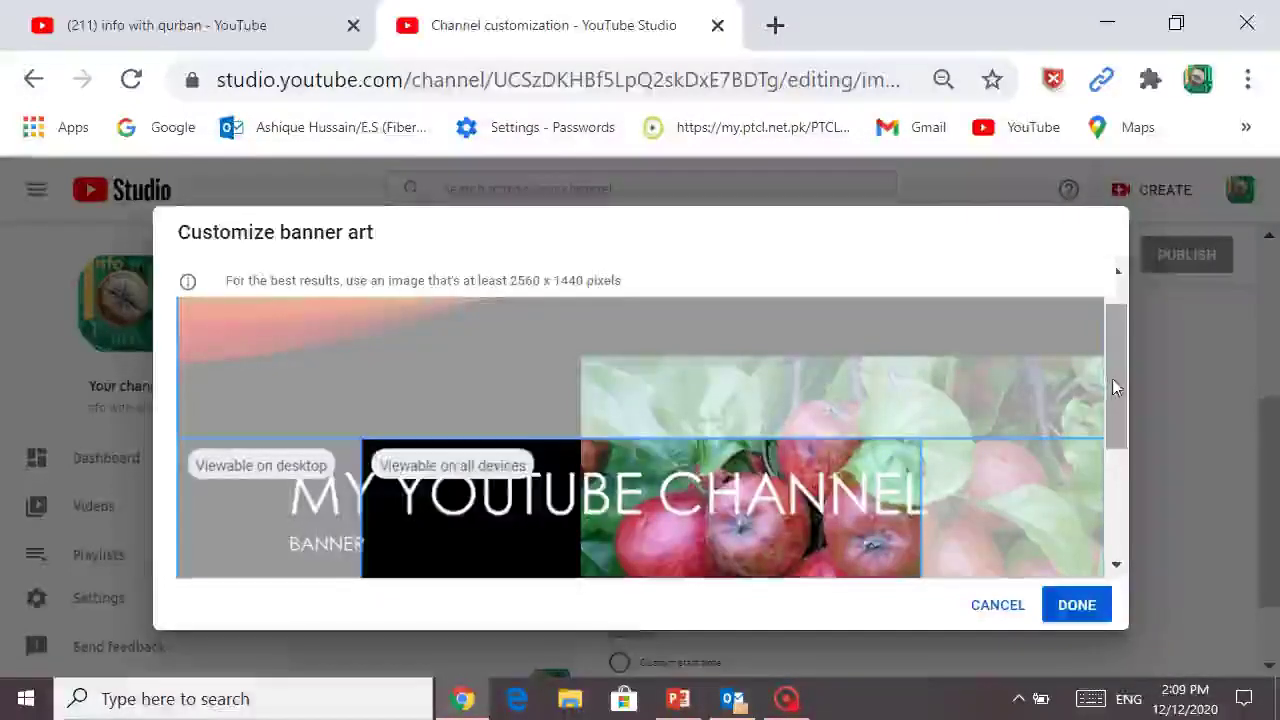
mouse_move(1116, 388)
mouse_down()
mouse_move(1120, 477)
mouse_move(1120, 394)
mouse_up()
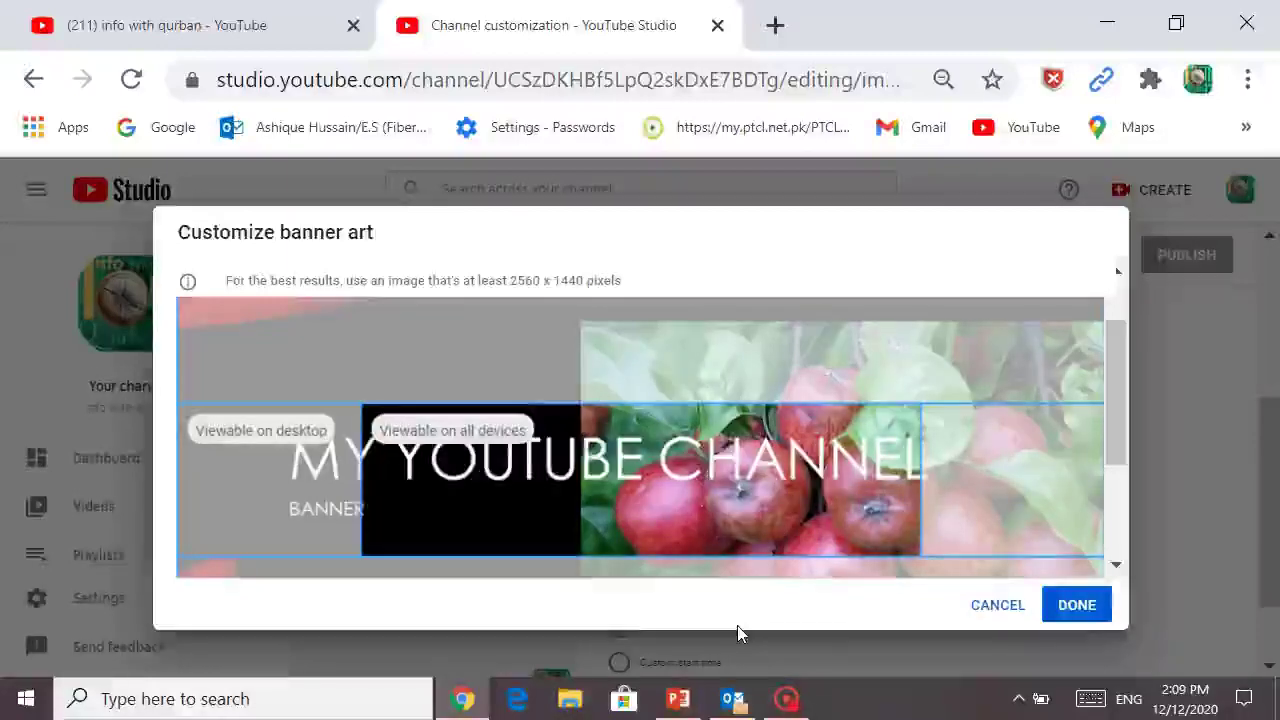
Open the Banner1 image from the desktop in Paint.
key(super+d)
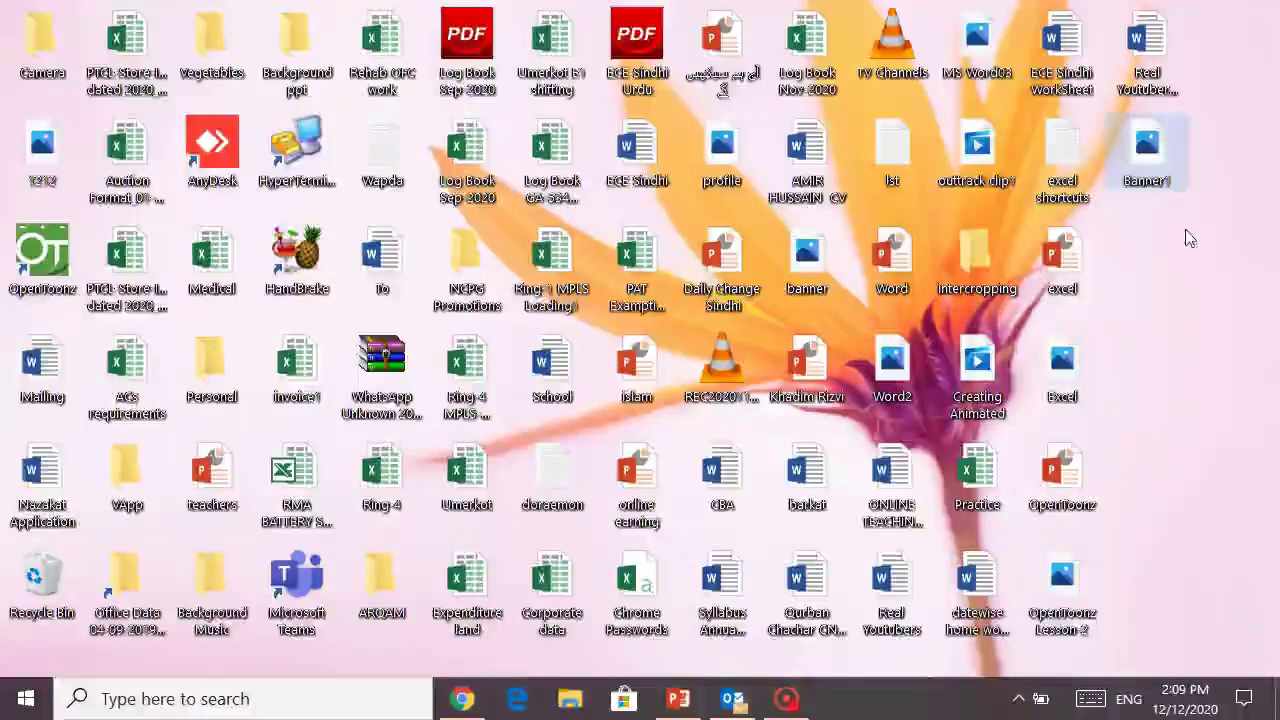
double_click(1160, 162)
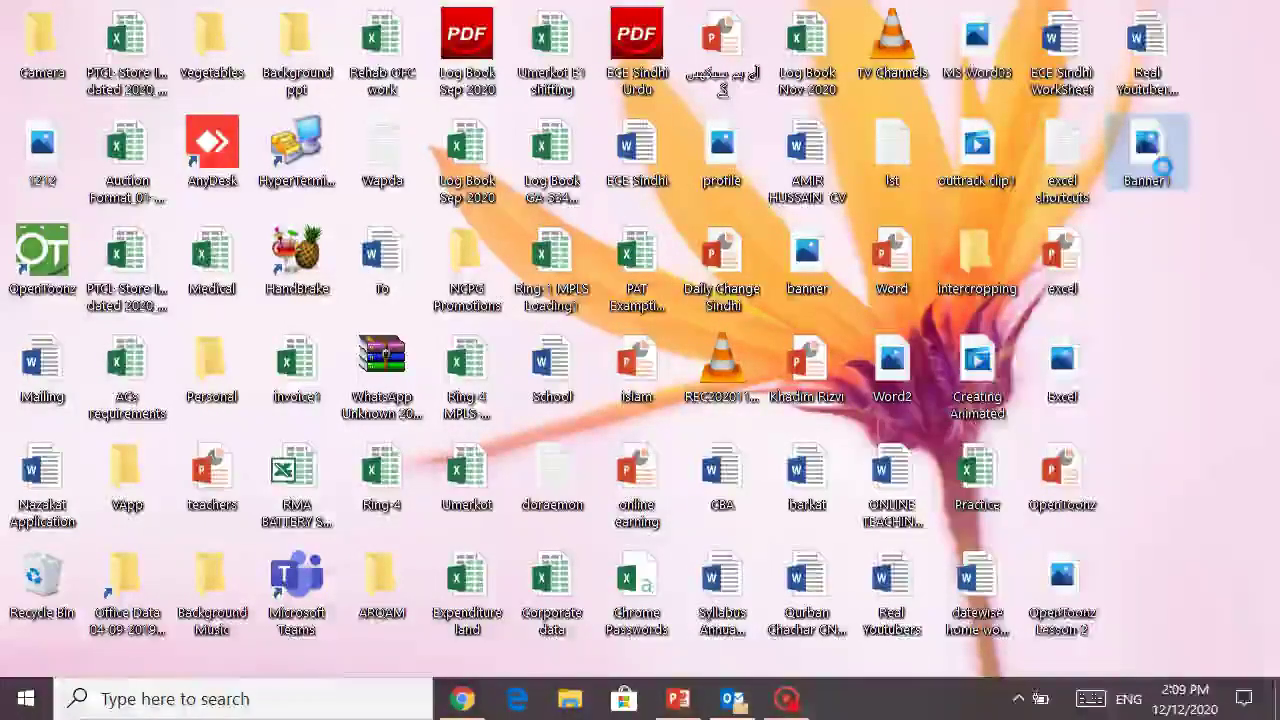
right_click(1162, 166)
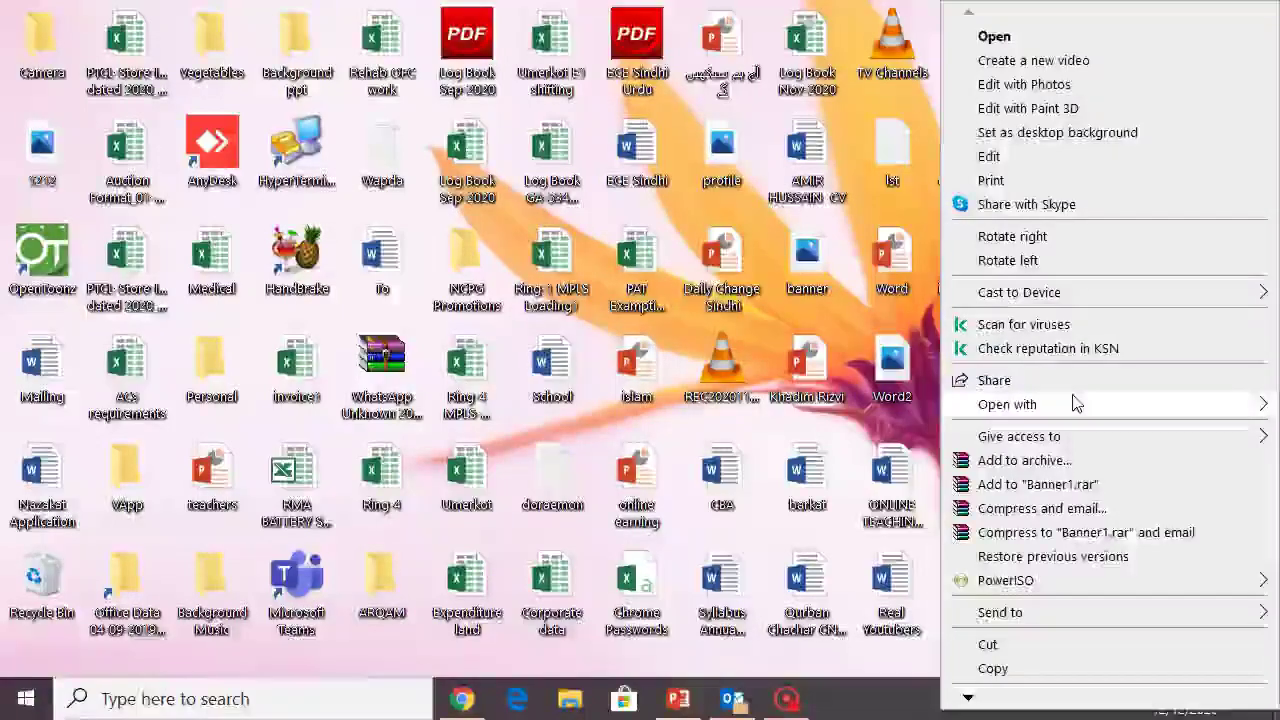
mouse_move(1075, 403)
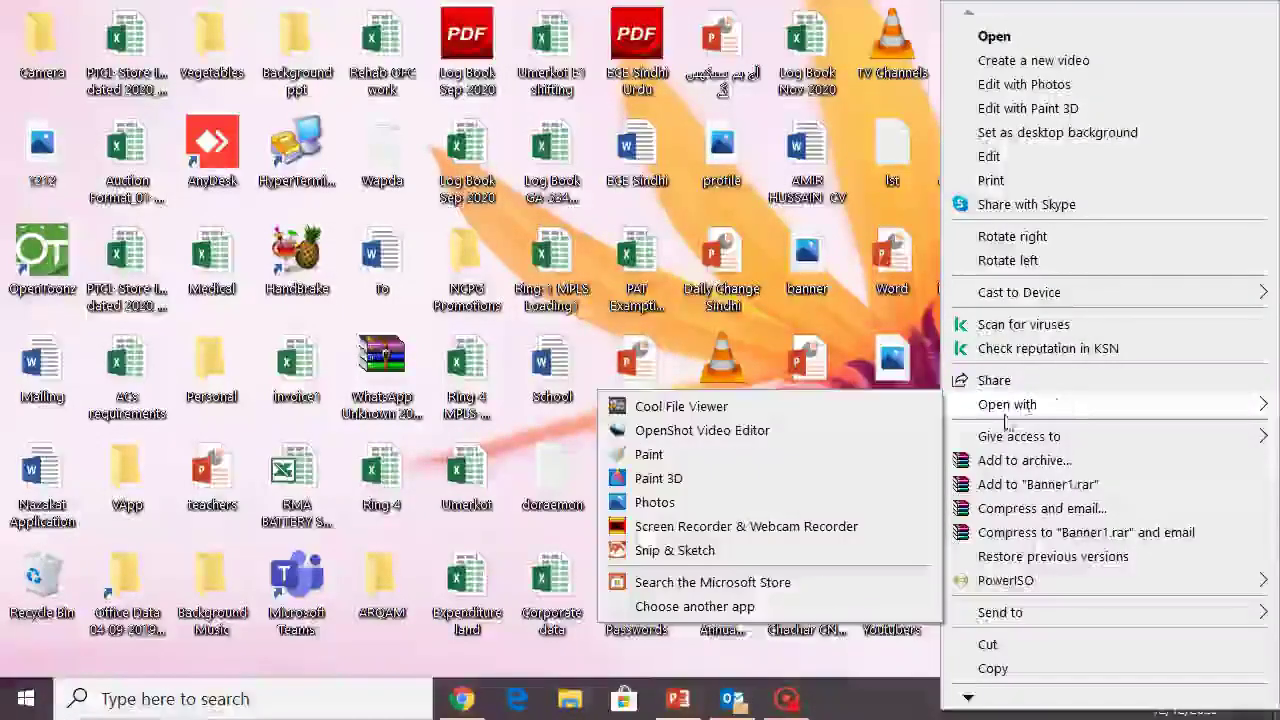
click(731, 466)
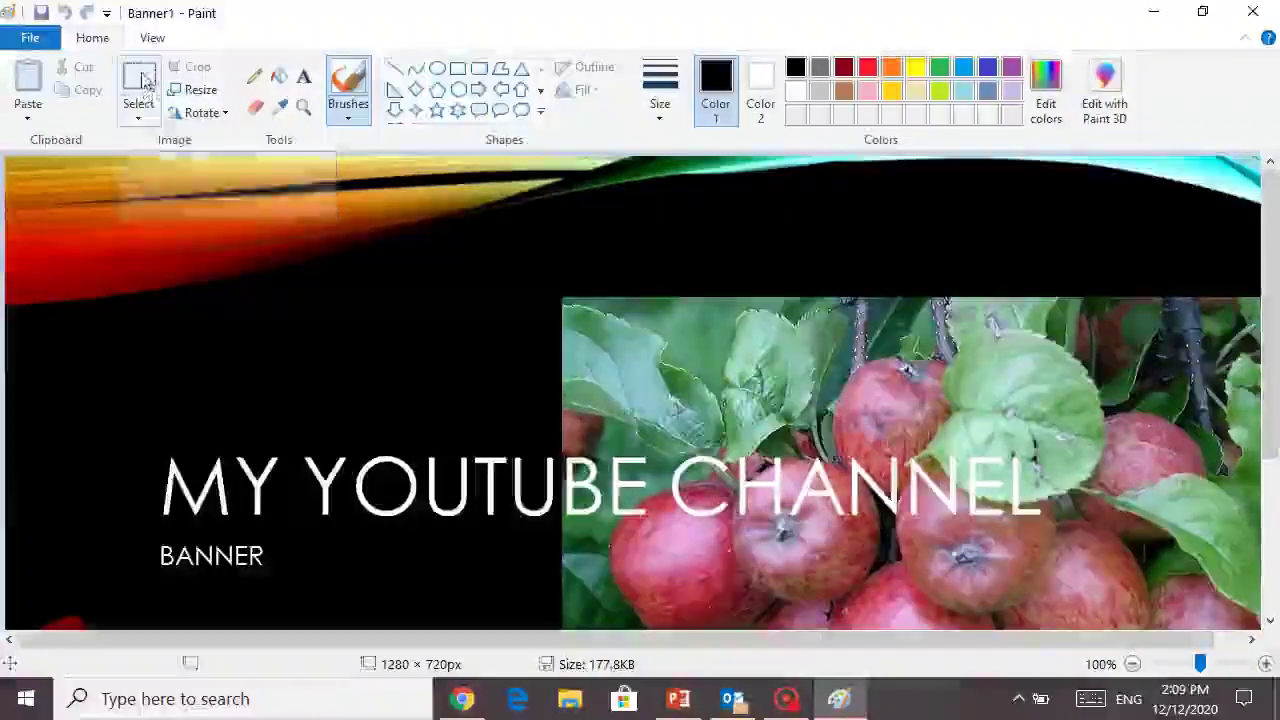
Select the entire banner picture and shrink it to about 765 × 571 px, leaving blank margins around it.
click(143, 117)
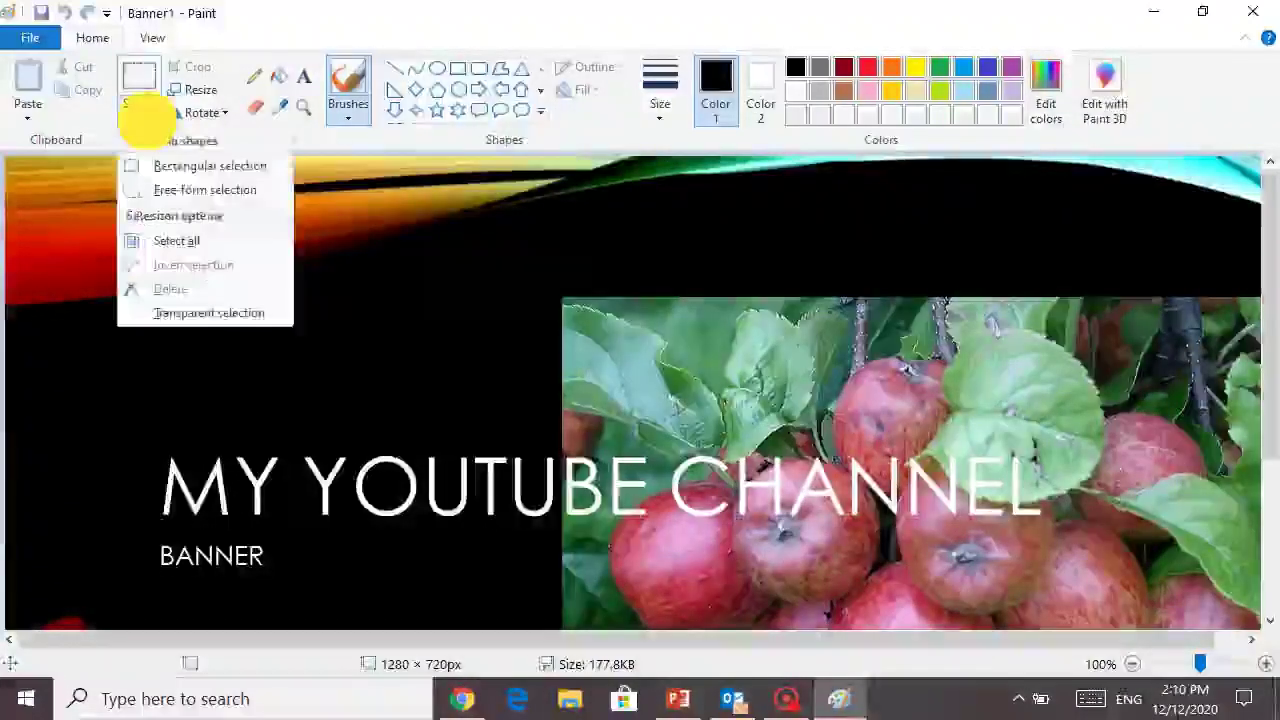
click(176, 241)
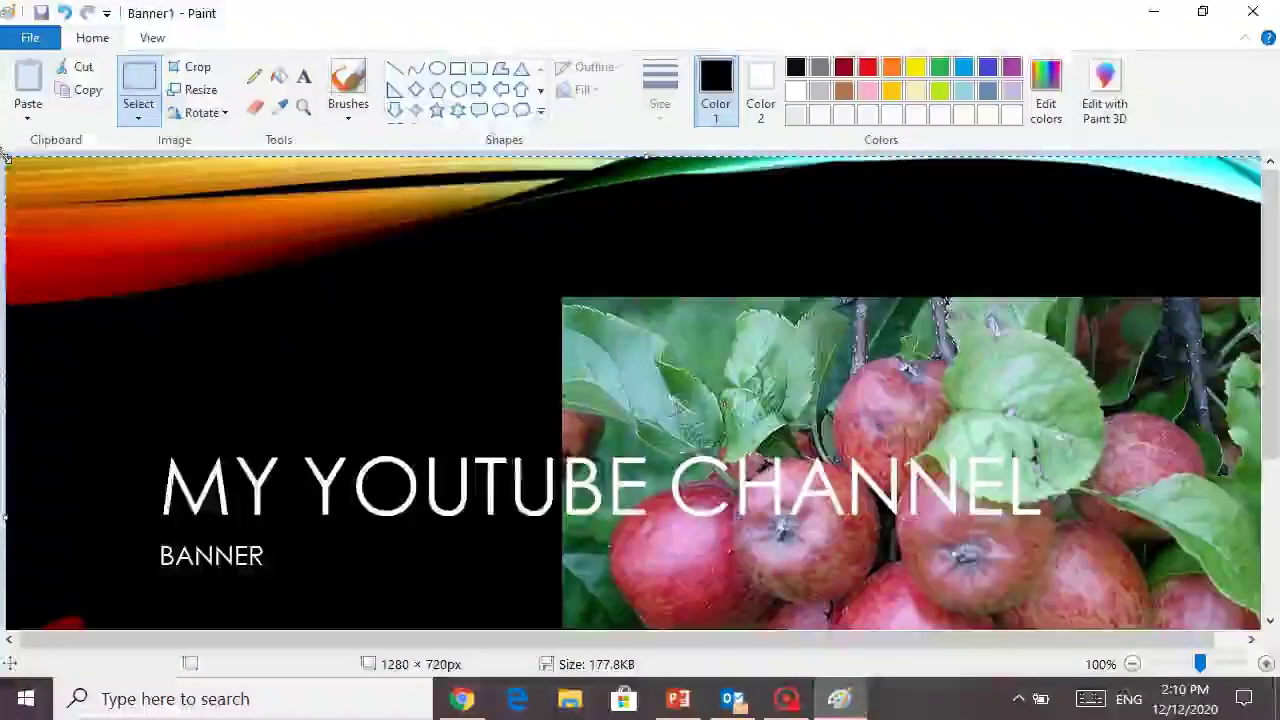
drag(6, 157, 340, 290)
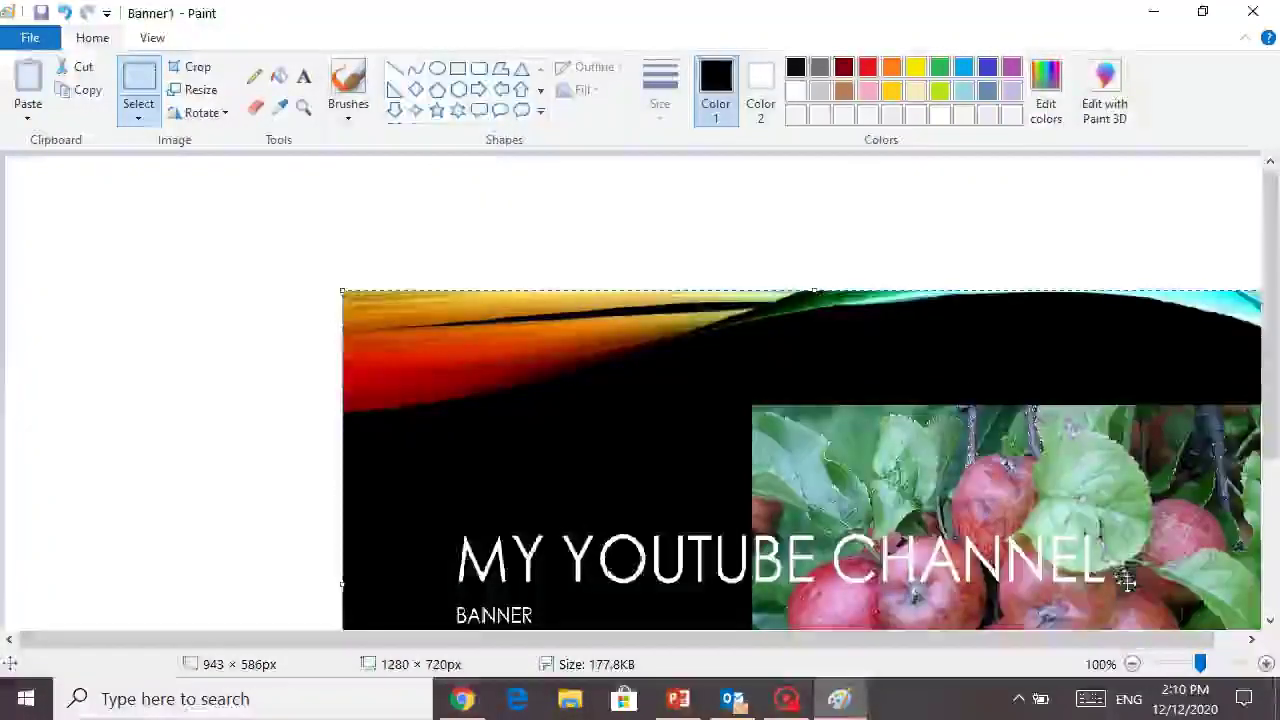
click(1251, 639)
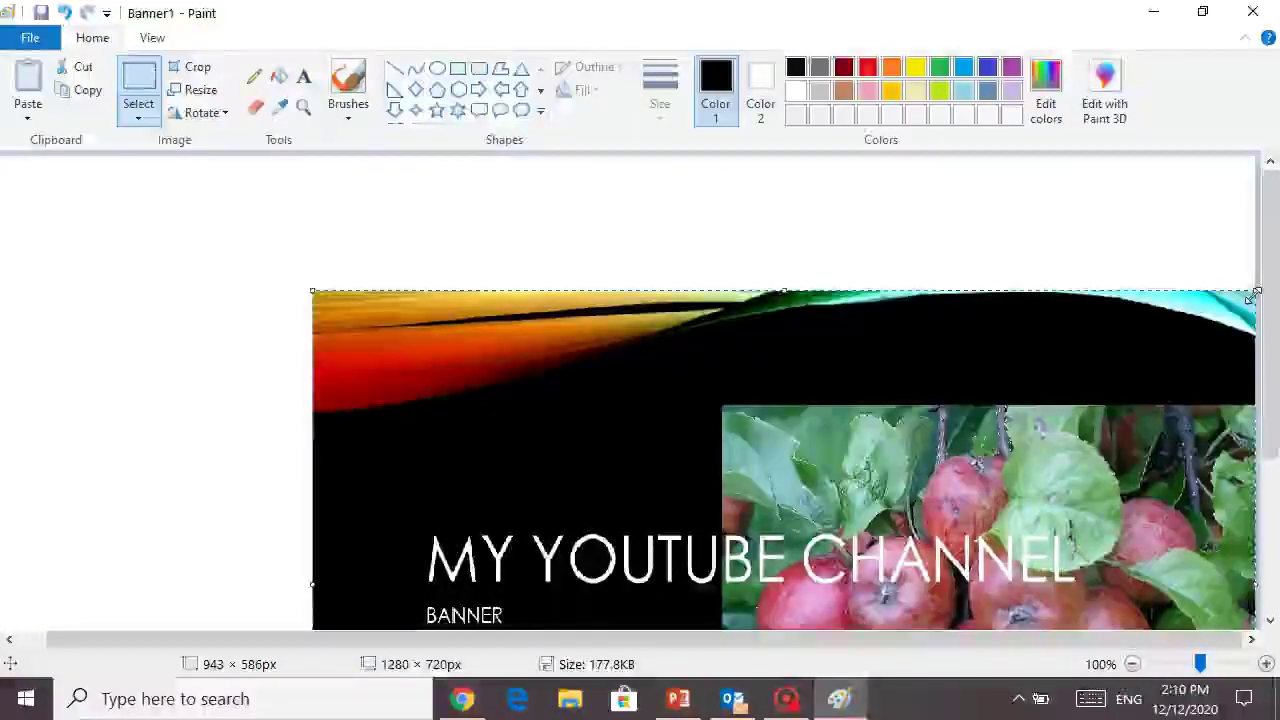
drag(1256, 293, 1078, 305)
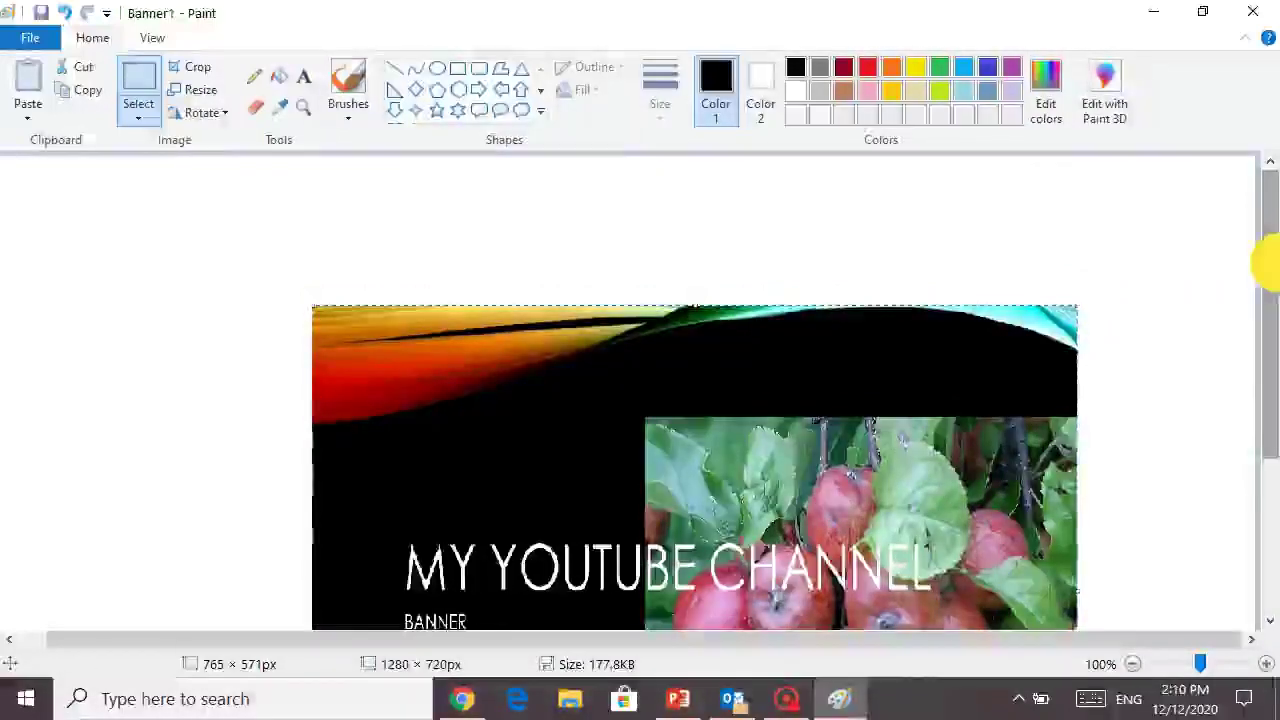
Select the whole canvas and nudge its contents slightly upward.
drag(1266, 263, 1276, 365)
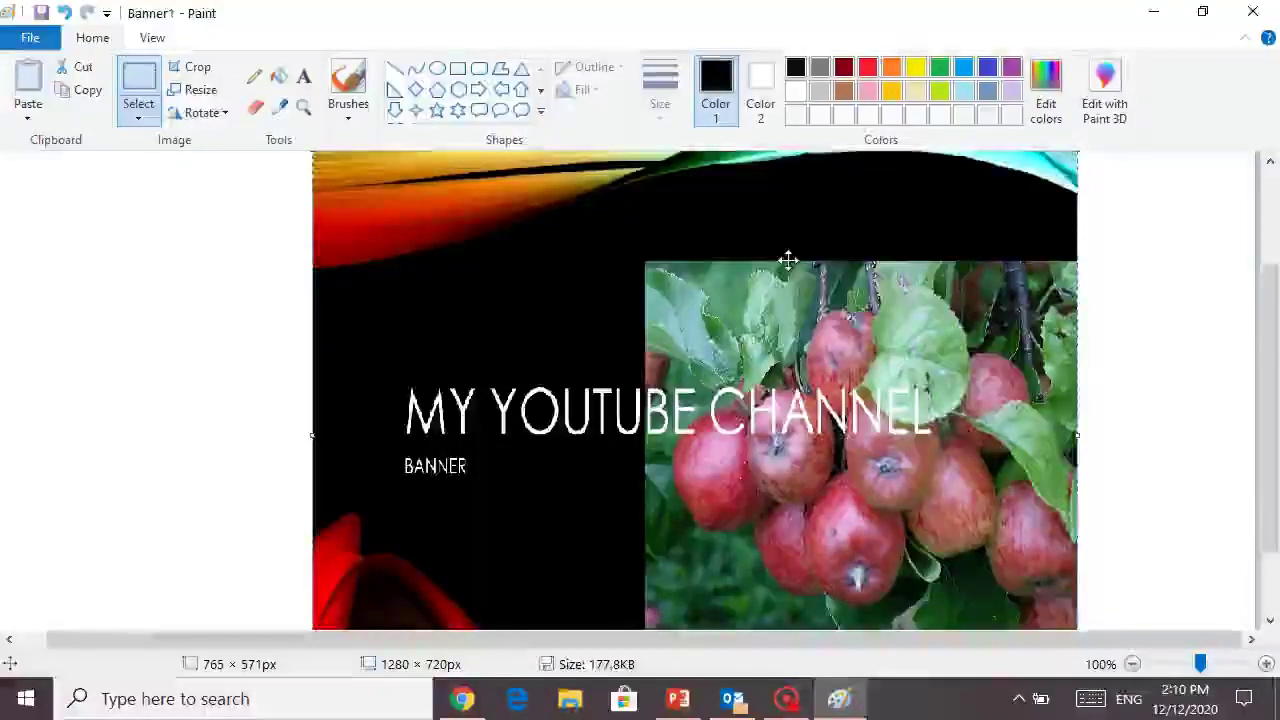
key(ctrl+a)
key(Up)
key(Up)
key(Up)
key(Up)
key(Up)
key(Up)
key(Up)
key(Up)
key(Up)
key(Up)
key(Up)
key(Up)
key(Up)
key(Up)
key(Up)
key(Up)
key(Up)
key(Up)
key(Up)
key(Up)
key(Up)
key(Up)
key(Up)
key(Up)
key(Up)
key(Up)
key(Up)
key(Up)
key(Up)
key(Up)
key(Up)
key(Up)
key(Up)
key(Up)
key(Up)
key(Up)
key(Up)
key(Up)
key(Up)
key(Up)
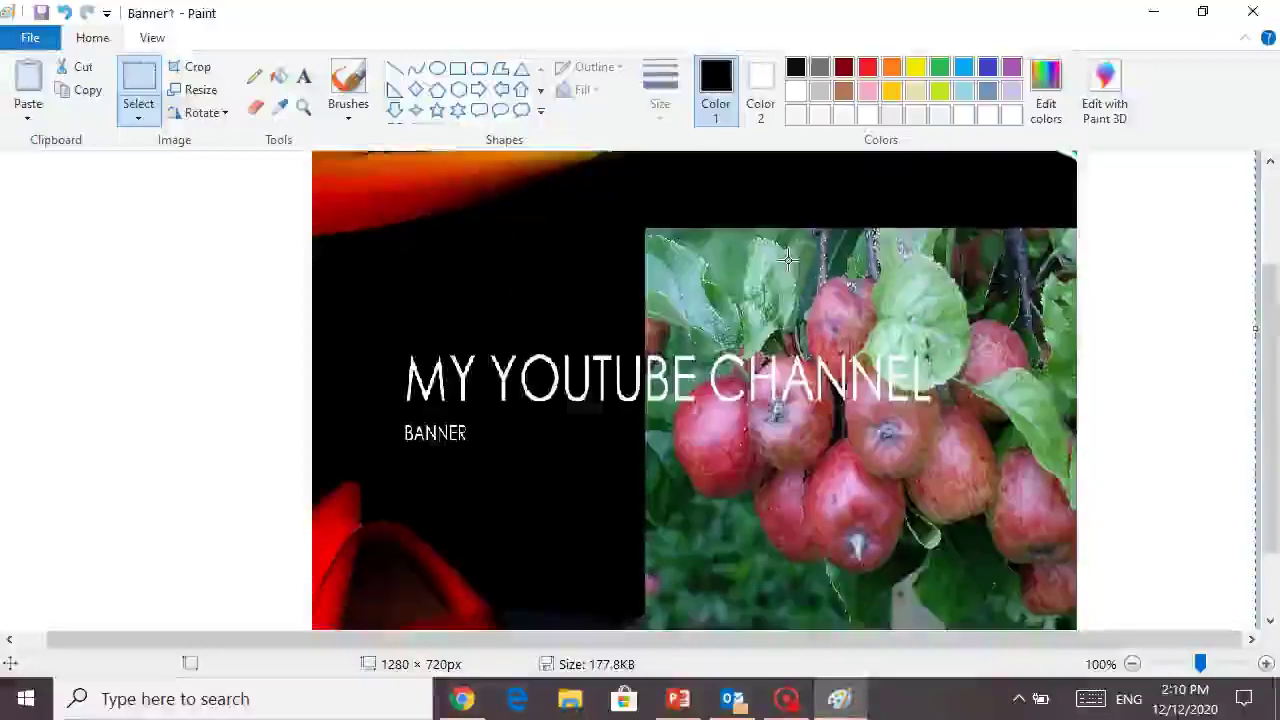
Cancel the pending banner art in YouTube Studio, and save the adjusted Banner1 image in Paint.
key(alt+Tab)
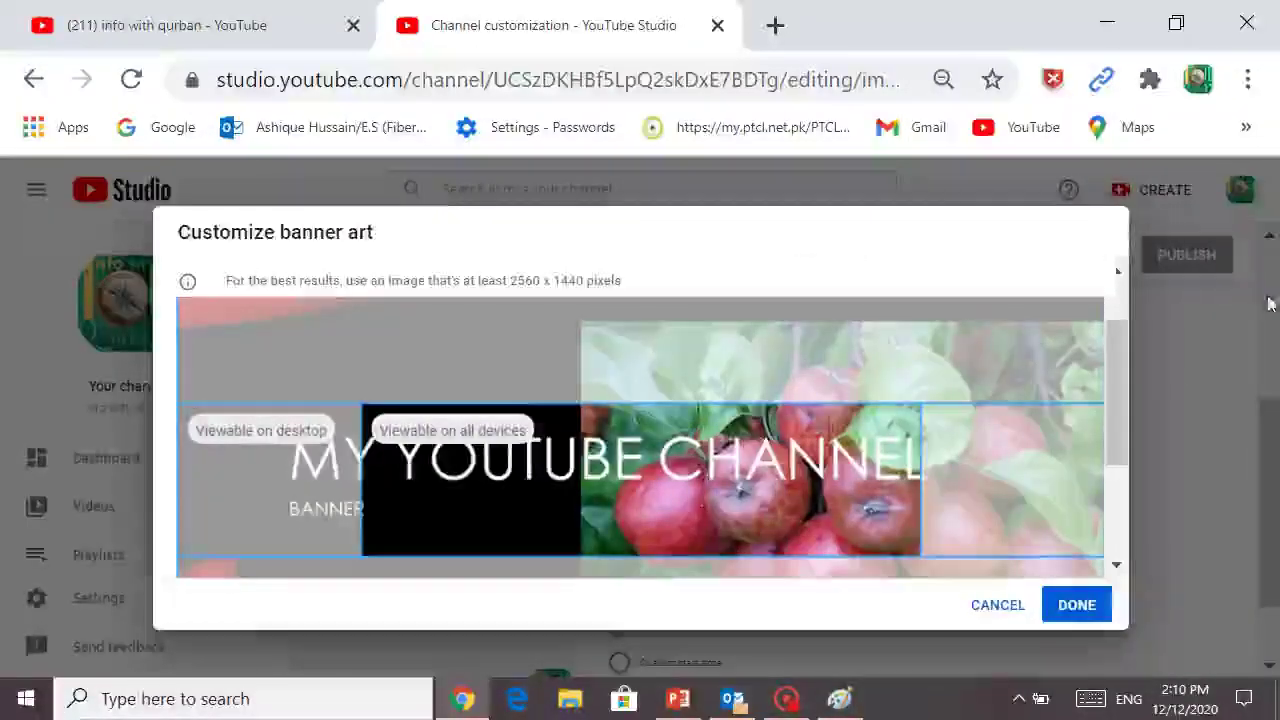
click(984, 614)
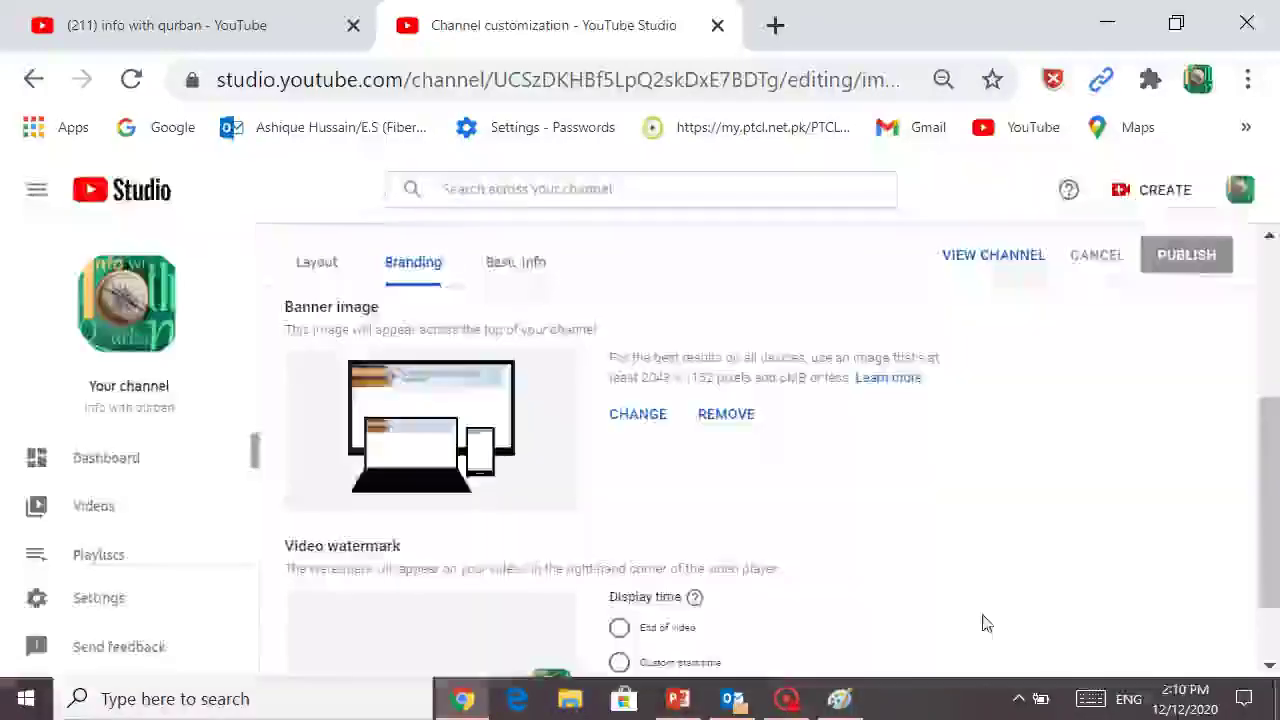
key(alt+Tab)
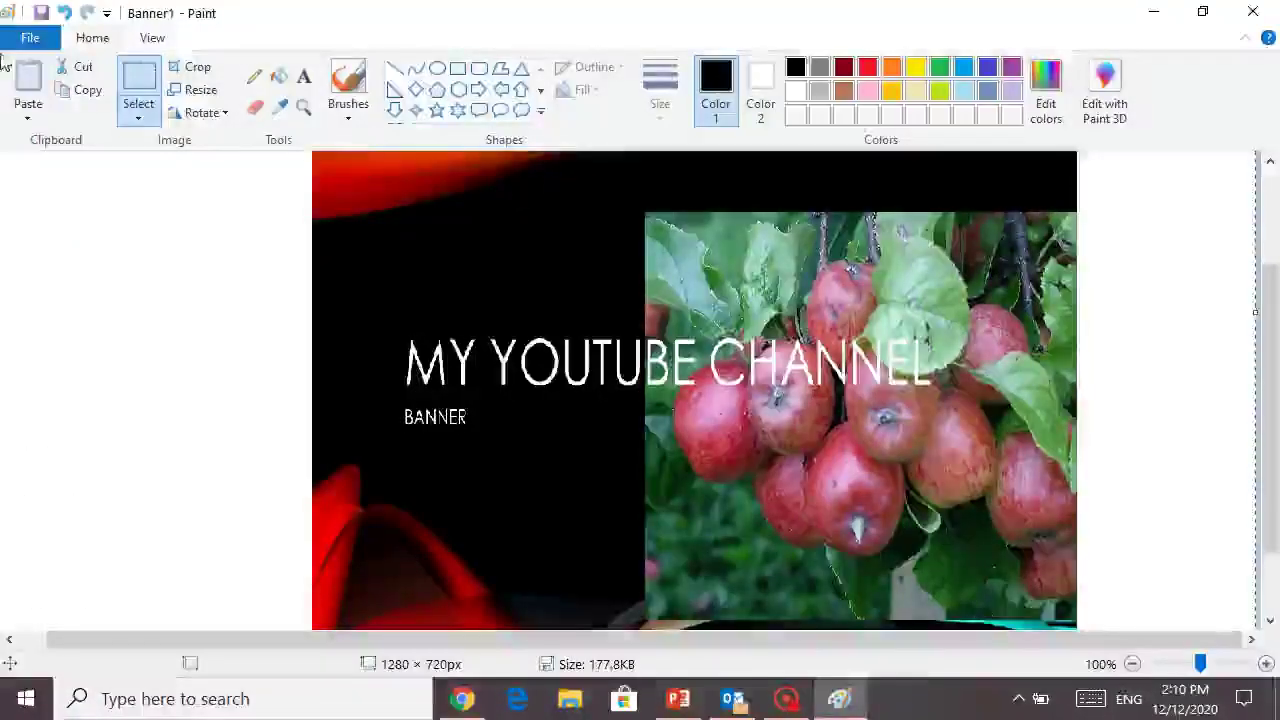
click(33, 38)
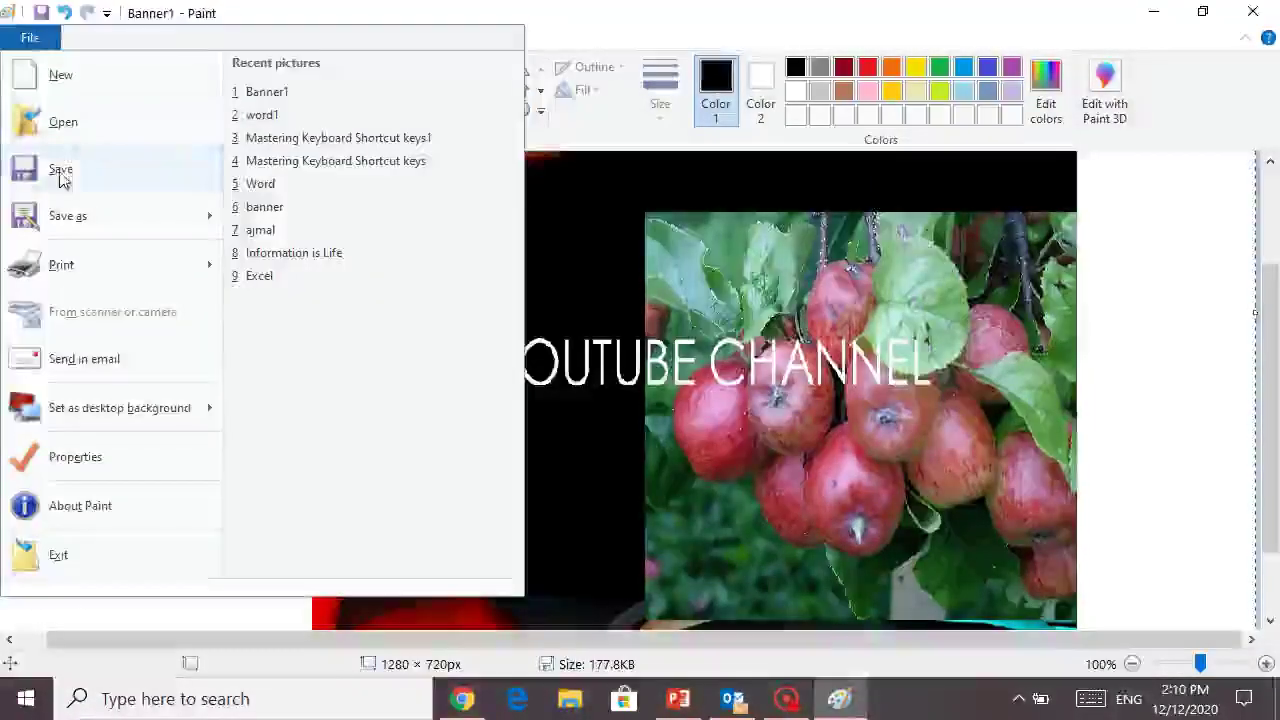
click(58, 169)
Load the revised Banner1 from the Desktop as the channel's replacement banner in YouTube Studio, check its device display areas and accept it.
key(alt+Tab)
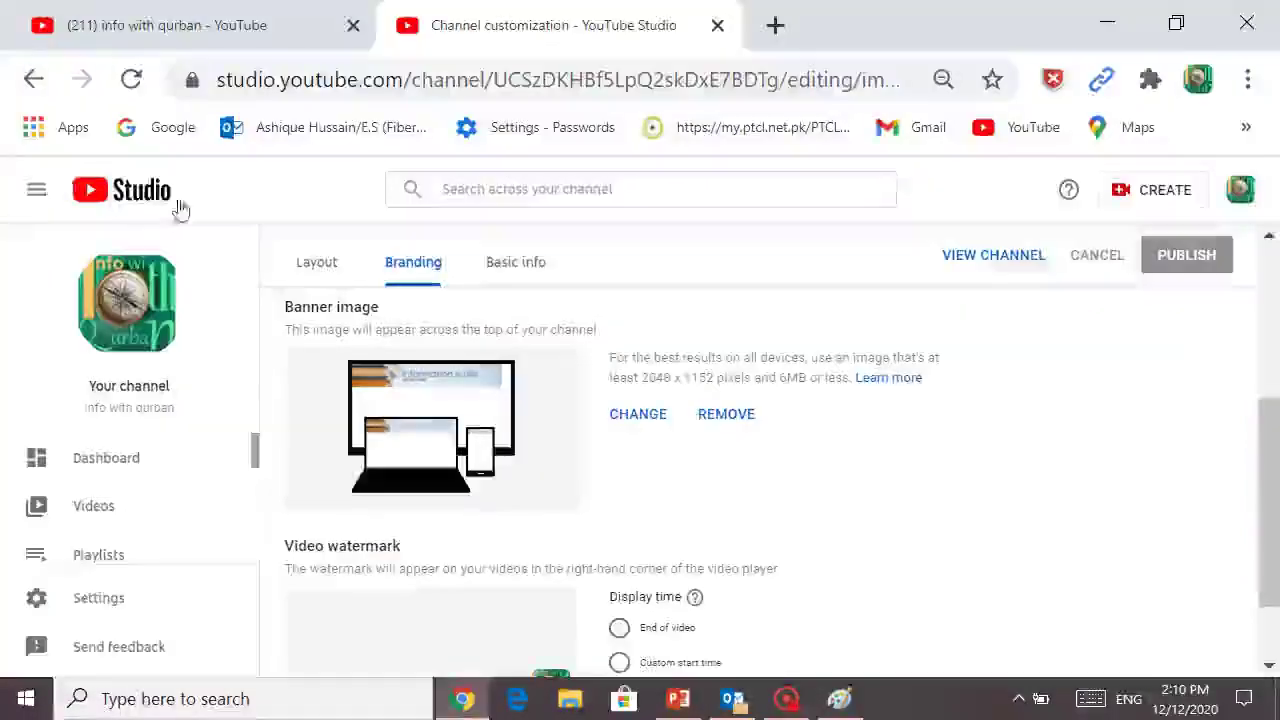
click(652, 422)
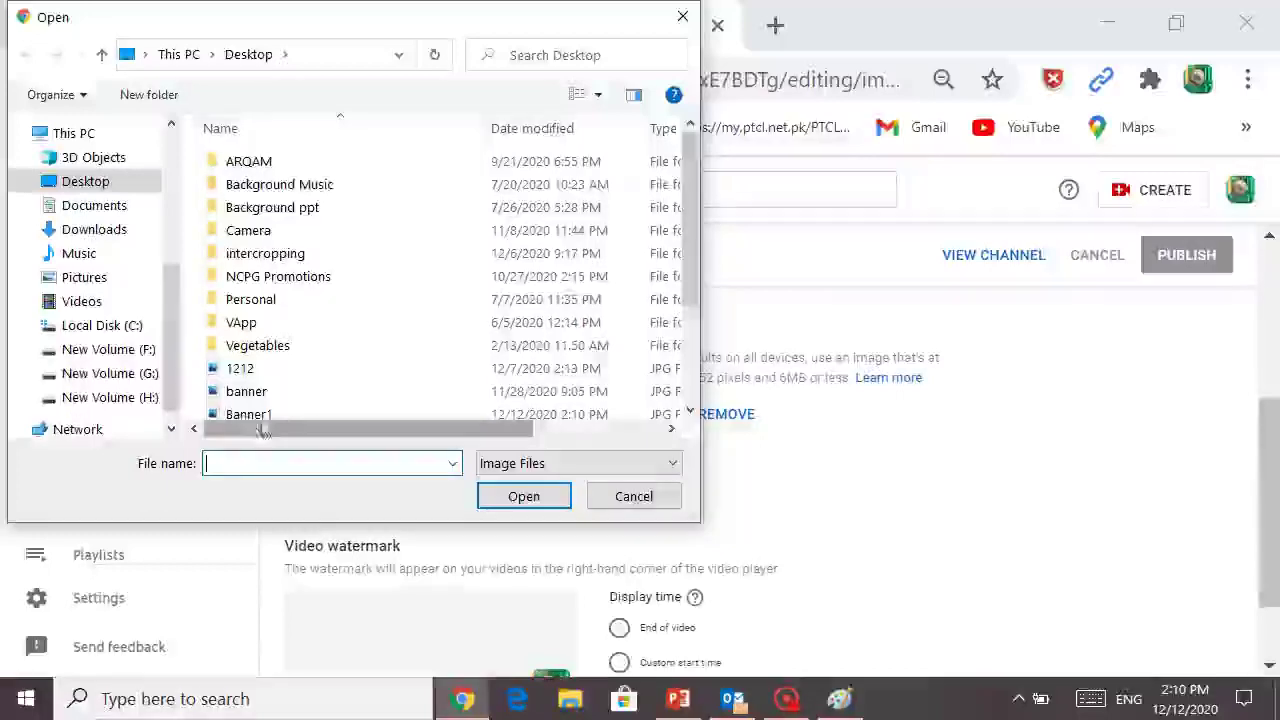
click(245, 414)
click(526, 500)
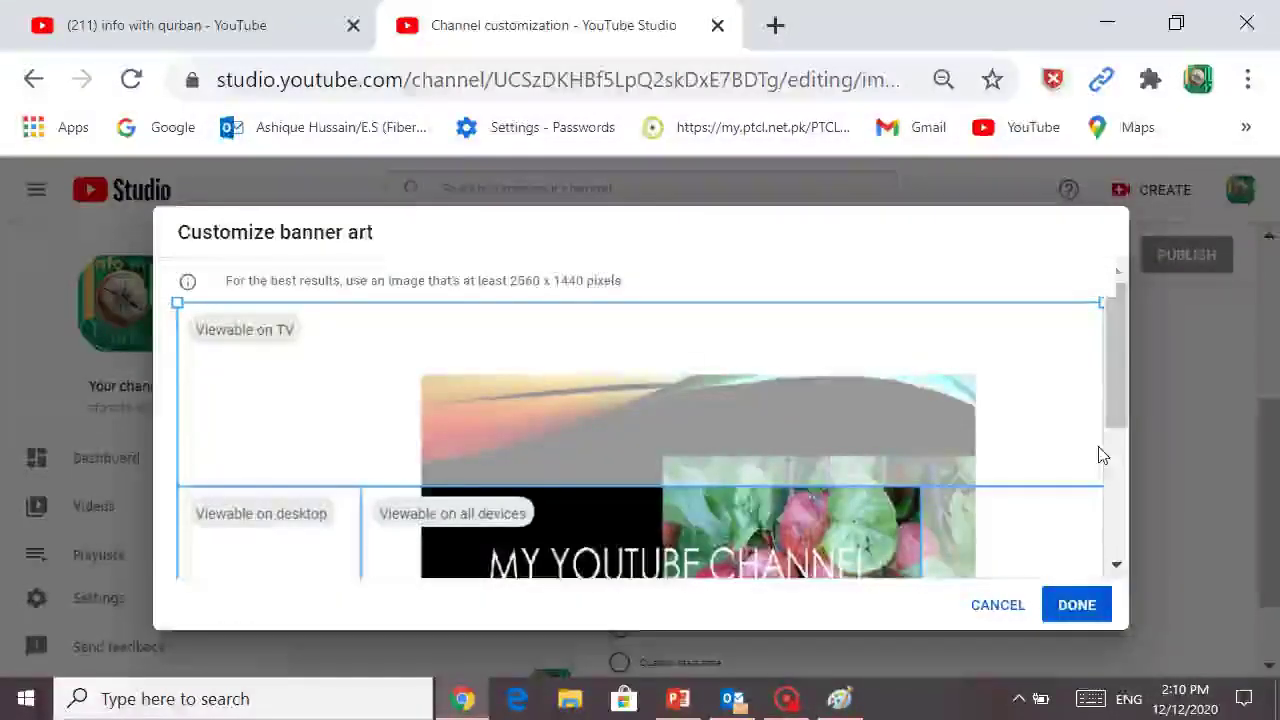
click(1118, 392)
drag(1118, 392, 1126, 454)
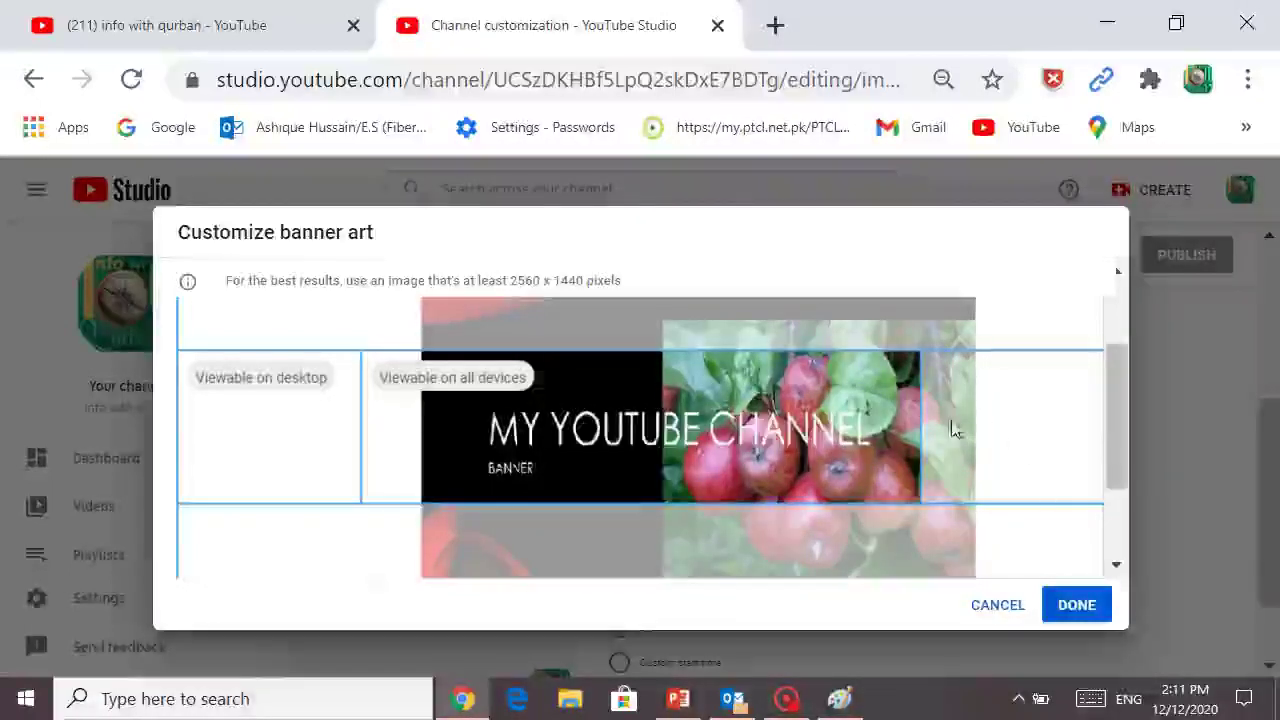
click(1084, 612)
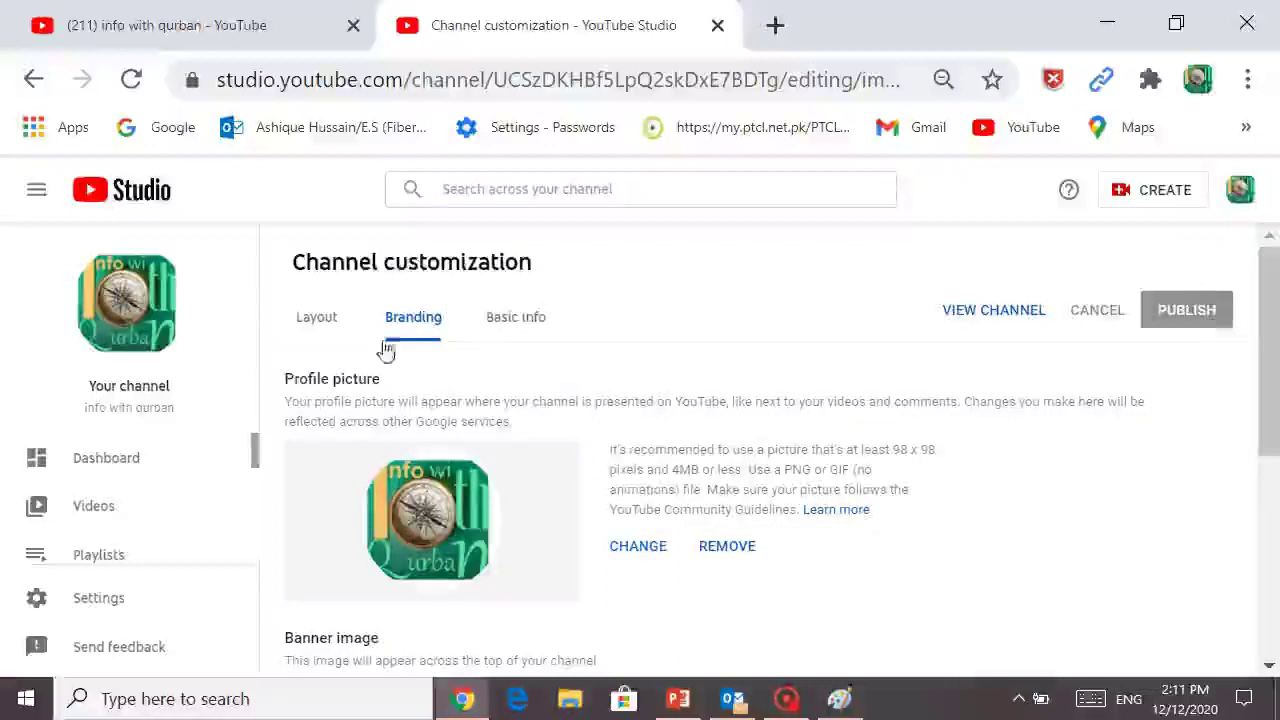
Open the channel's public page from the account options and view the new banner there.
click(1241, 190)
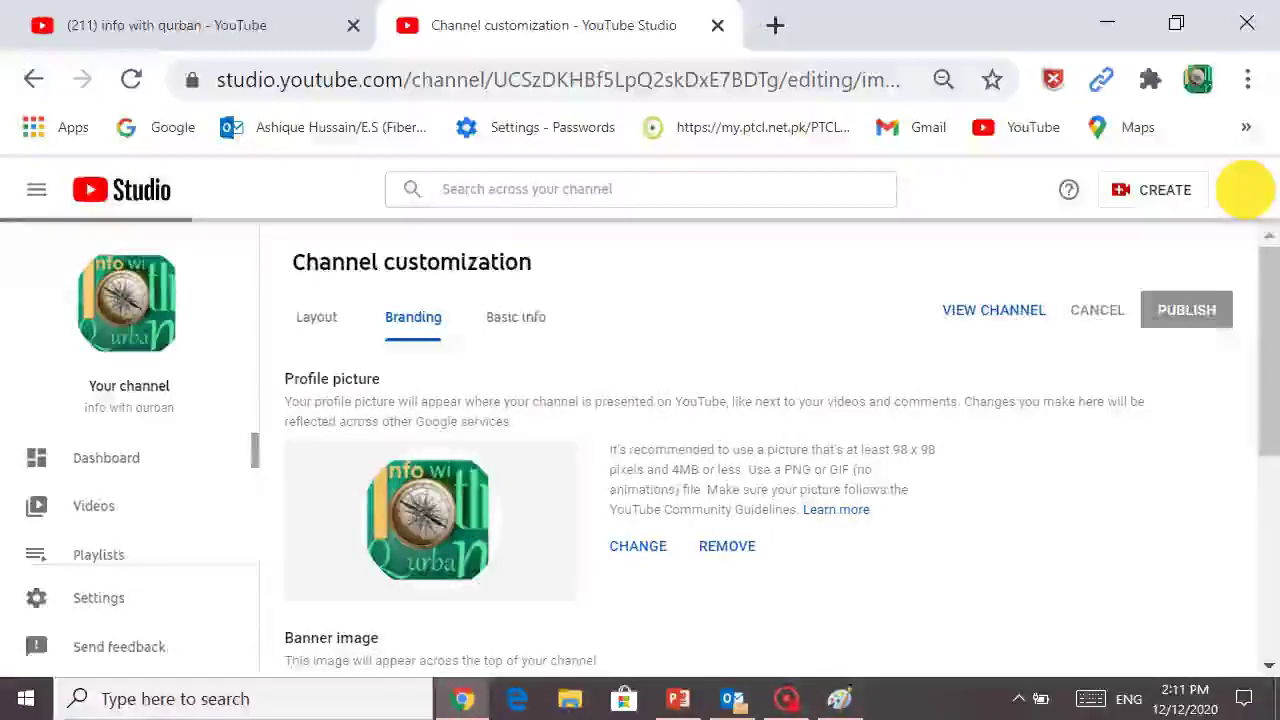
click(1024, 327)
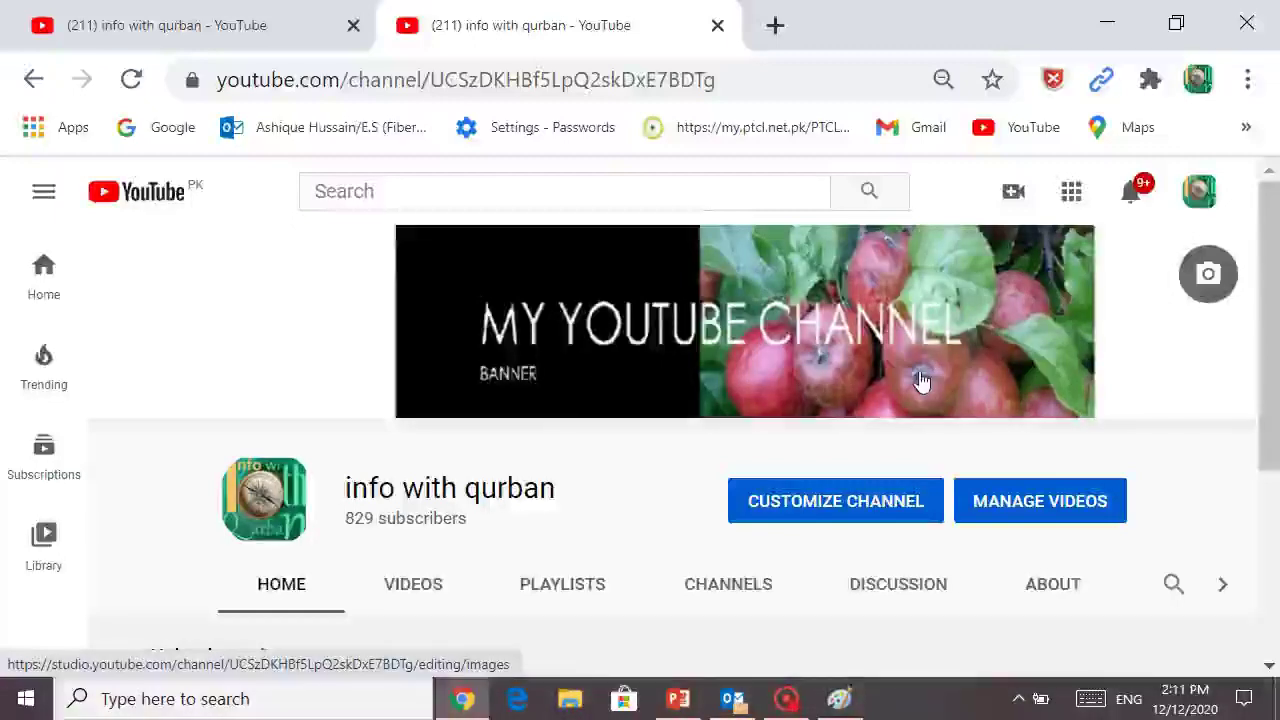
mouse_move(840, 694)
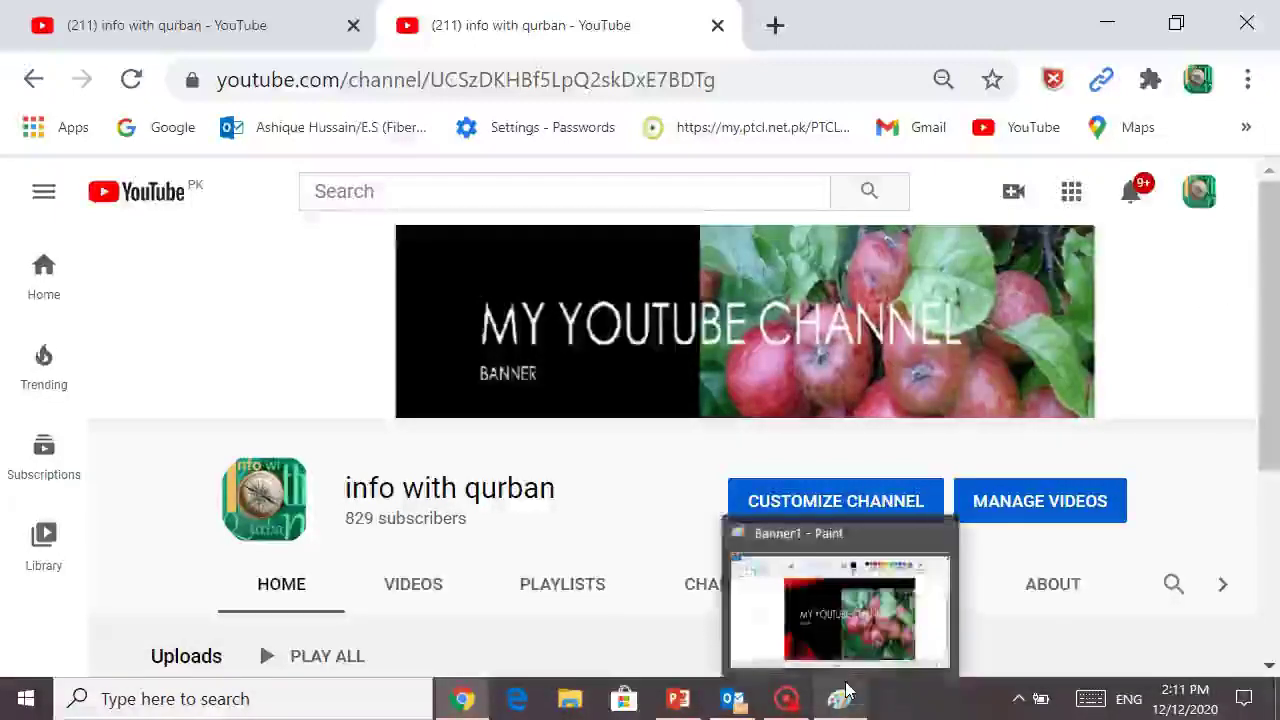